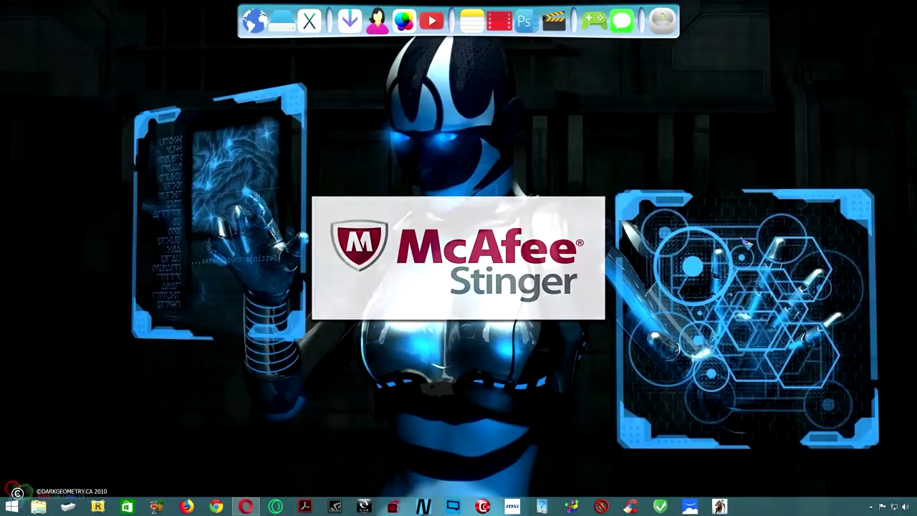
Download the Stinger x64 build from the McAfee page and save stinger64 to Downloads.
click(246, 506)
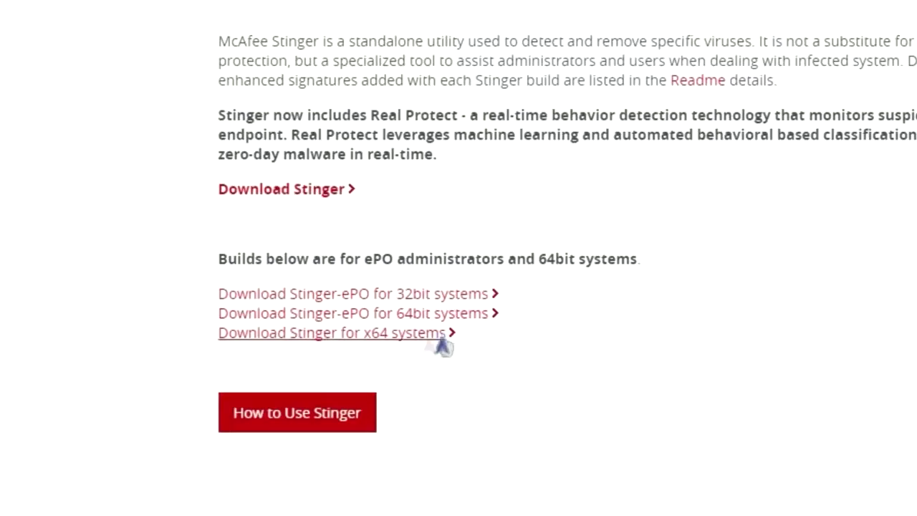
click(369, 336)
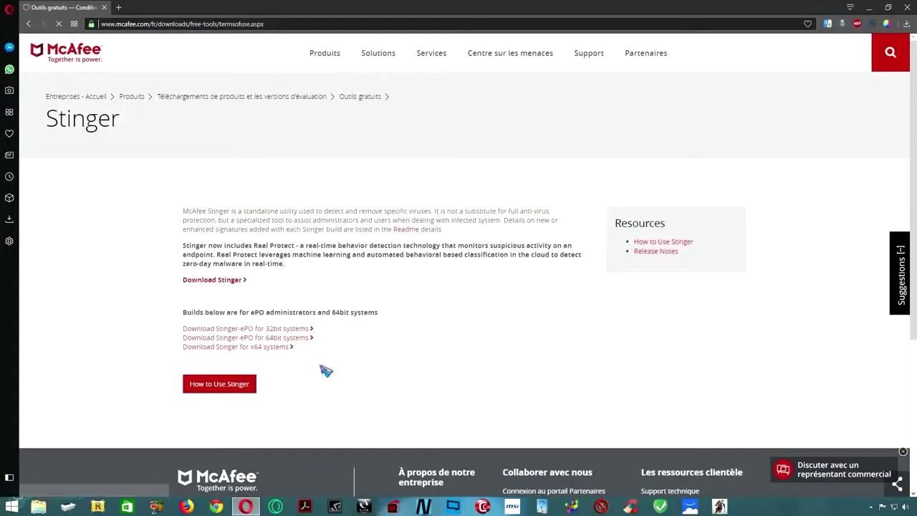
scroll(326, 369, down, 15)
scroll(326, 369, up, 3)
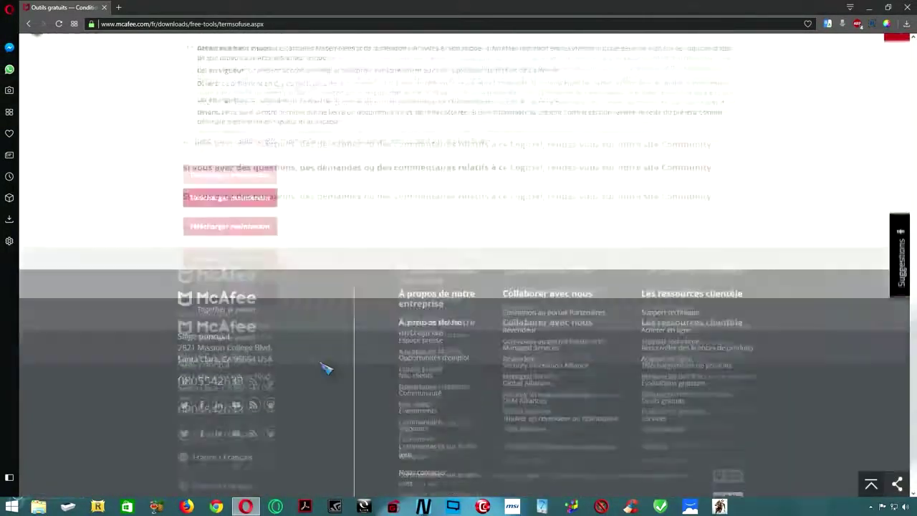
click(241, 389)
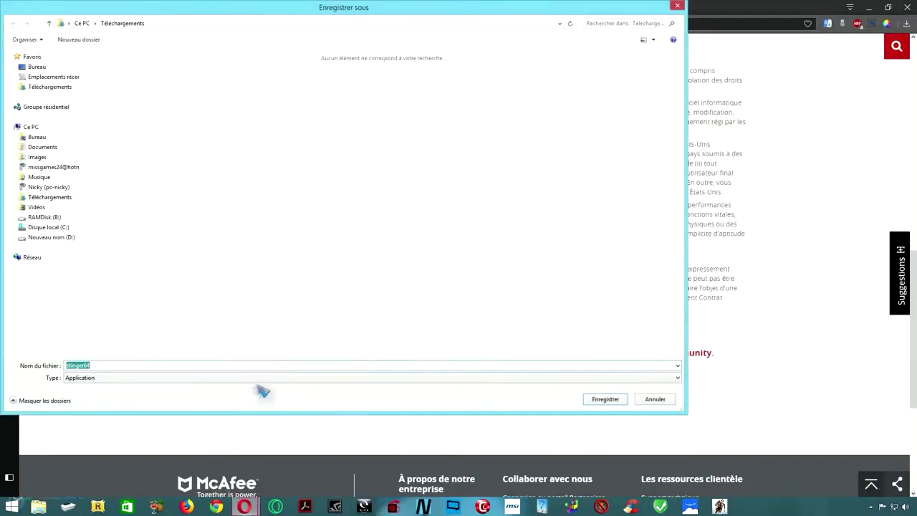
click(600, 401)
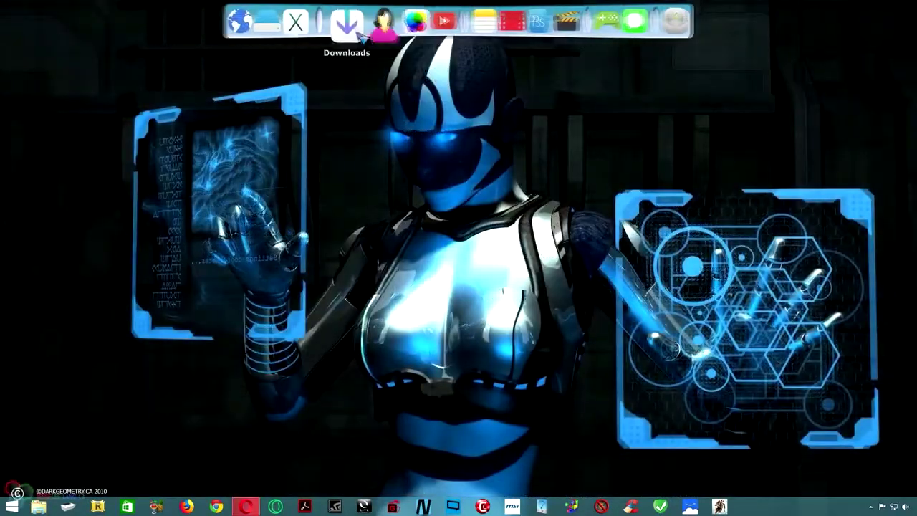
Launch stinger64 from Downloads, approve the UAC prompt and accept the Stinger licence.
click(349, 21)
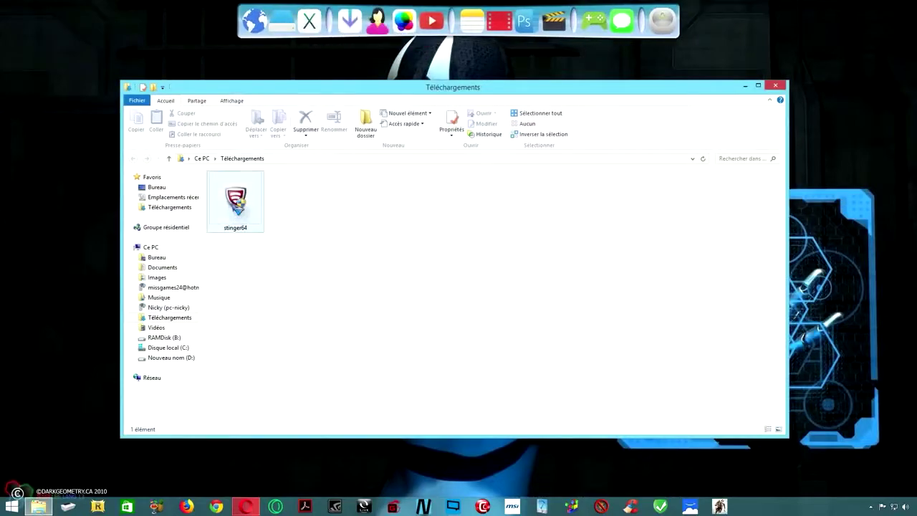
click(235, 200)
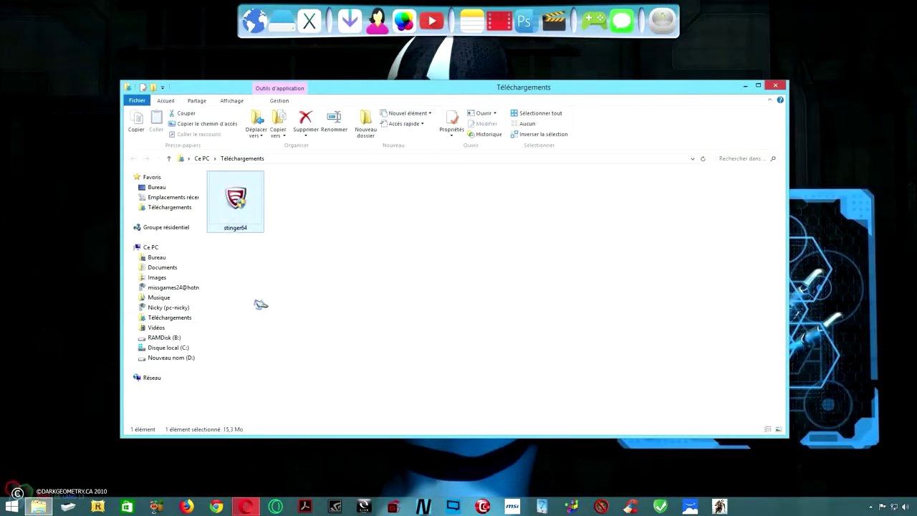
key(Return)
click(495, 268)
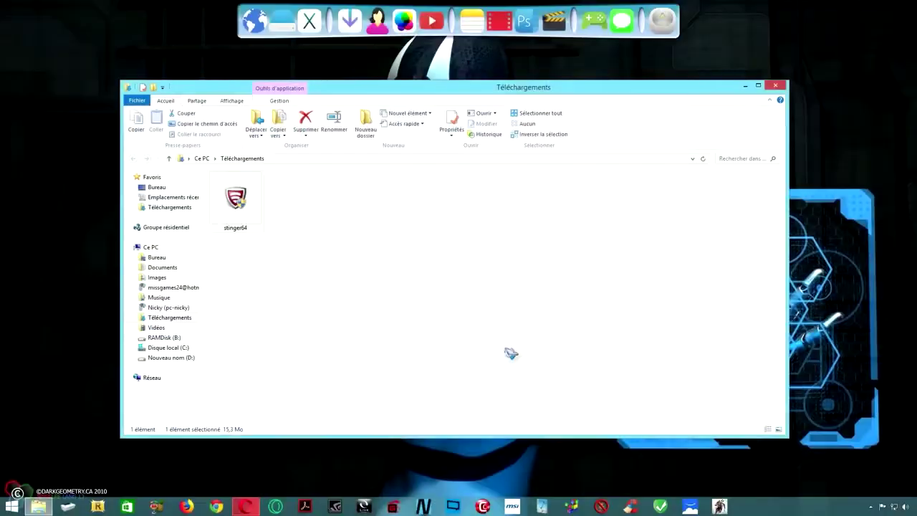
drag(585, 232, 590, 297)
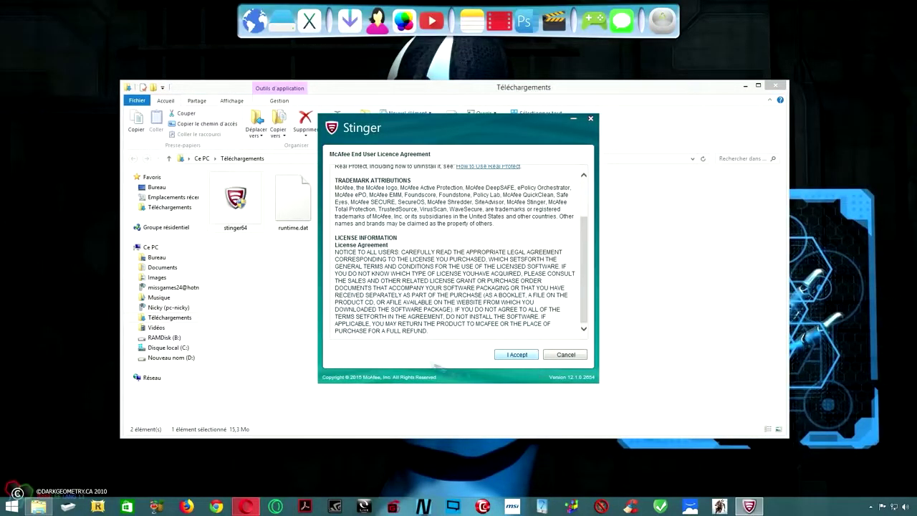
click(517, 355)
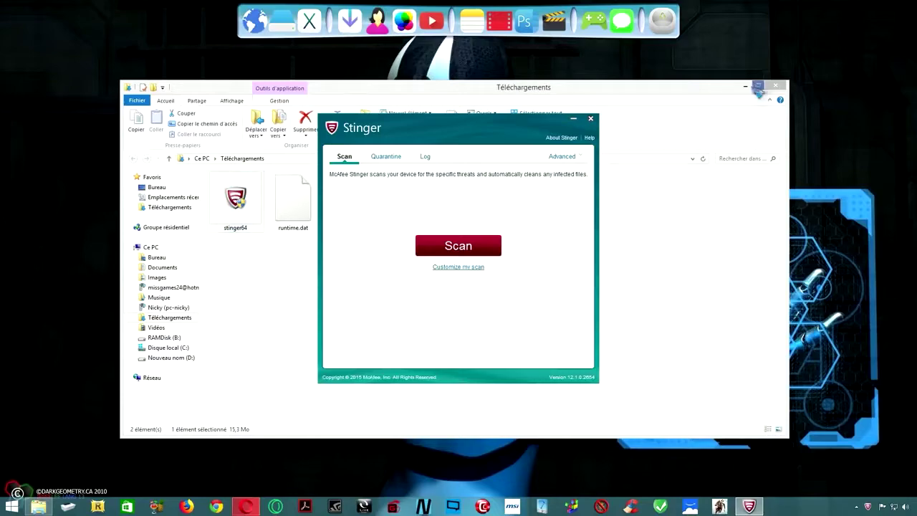
Set Stinger's settings to Remove detected threats with Very High GTI sensitivity, and save.
click(746, 85)
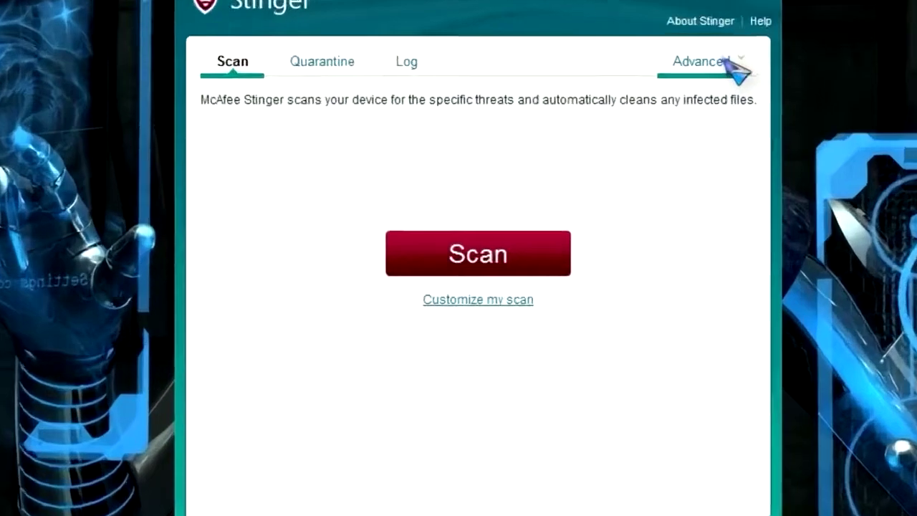
click(727, 61)
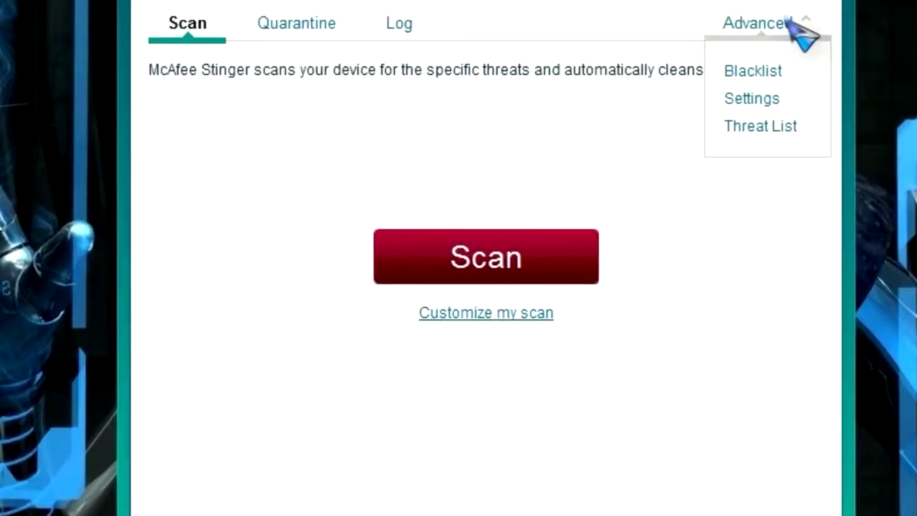
click(745, 101)
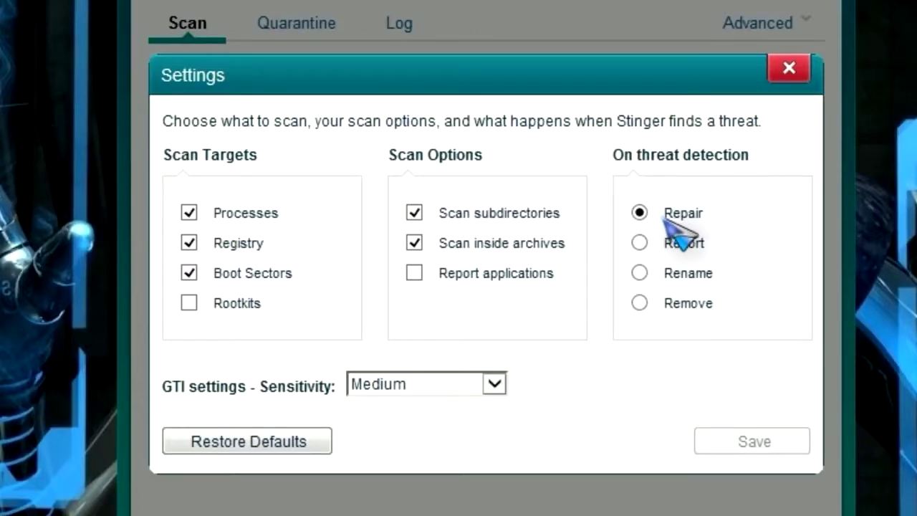
click(640, 303)
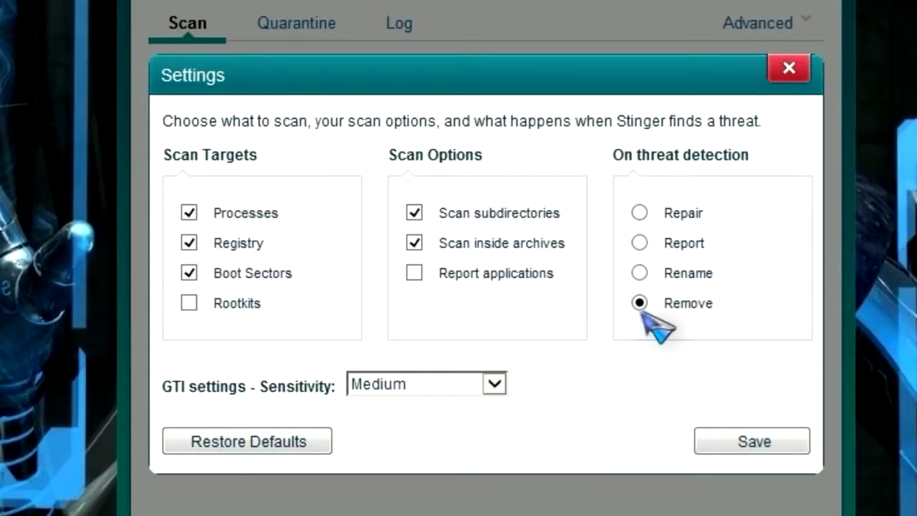
click(495, 384)
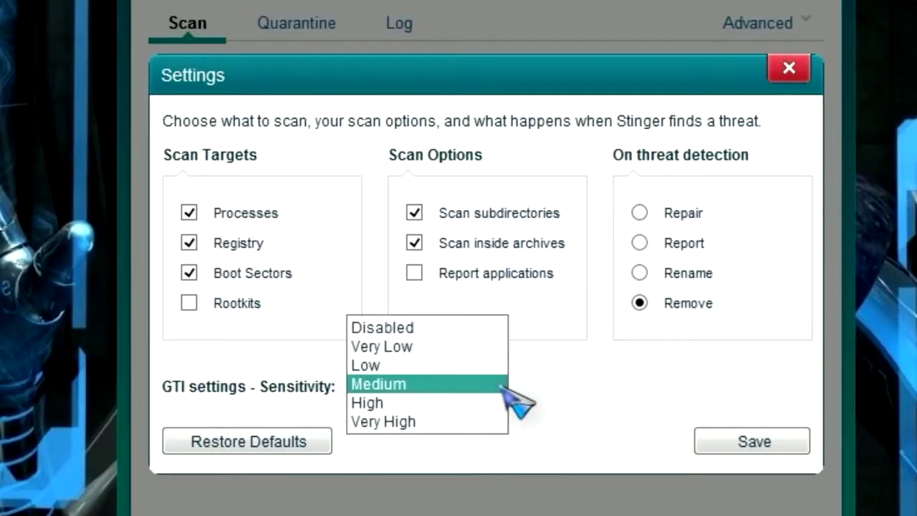
click(397, 423)
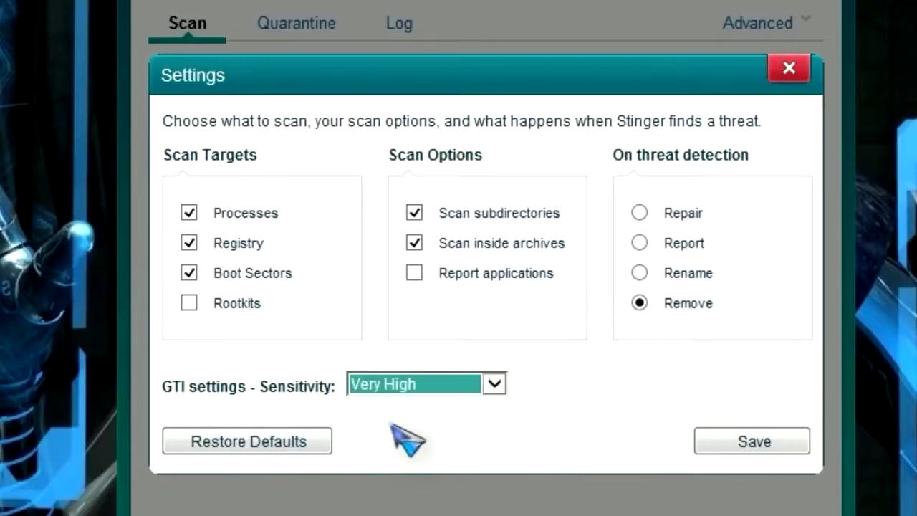
click(738, 448)
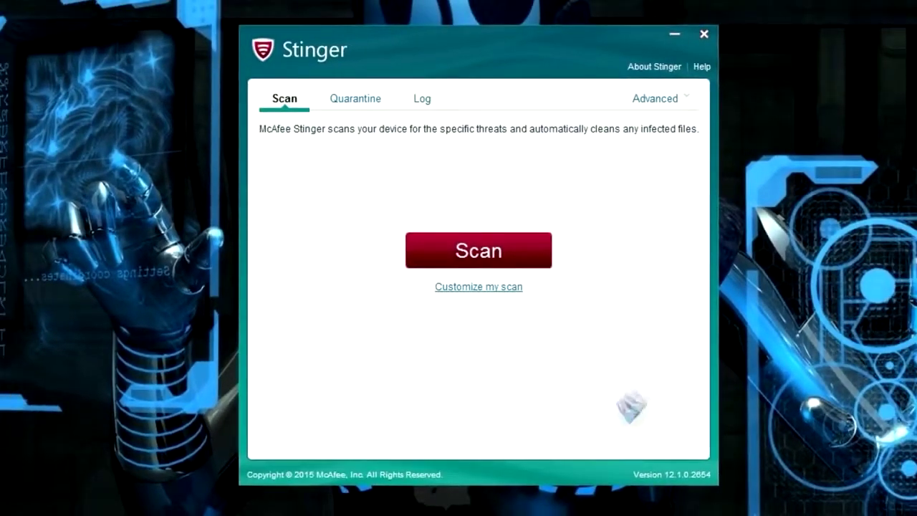
Run a custom Stinger scan of Disque amovible (F:) only, then view its log.
click(467, 288)
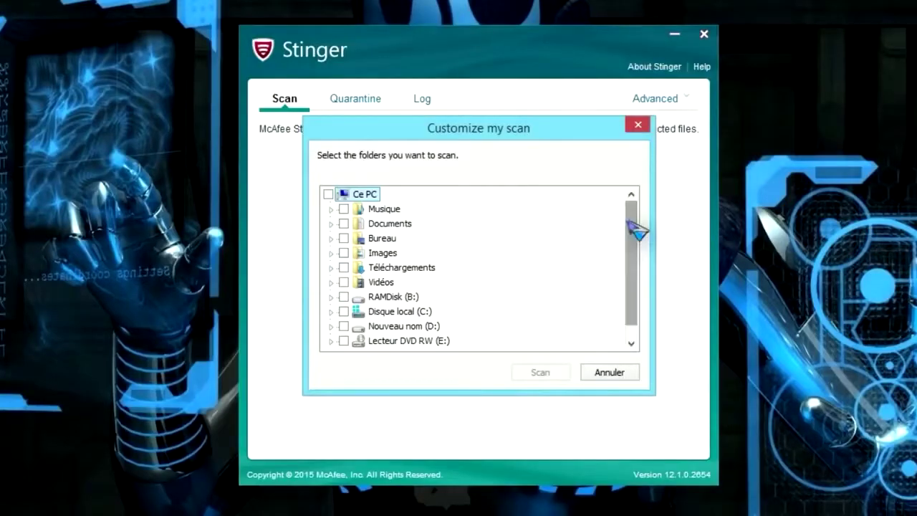
drag(635, 223, 640, 261)
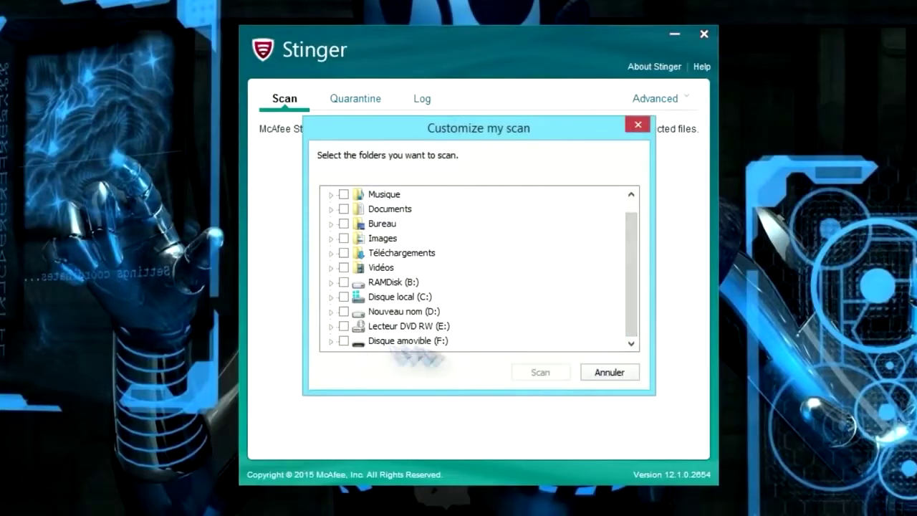
click(344, 341)
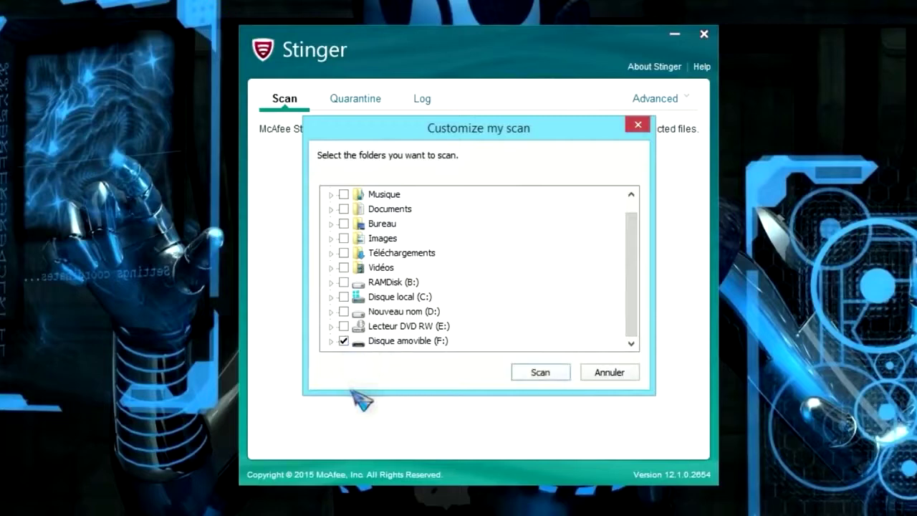
click(544, 373)
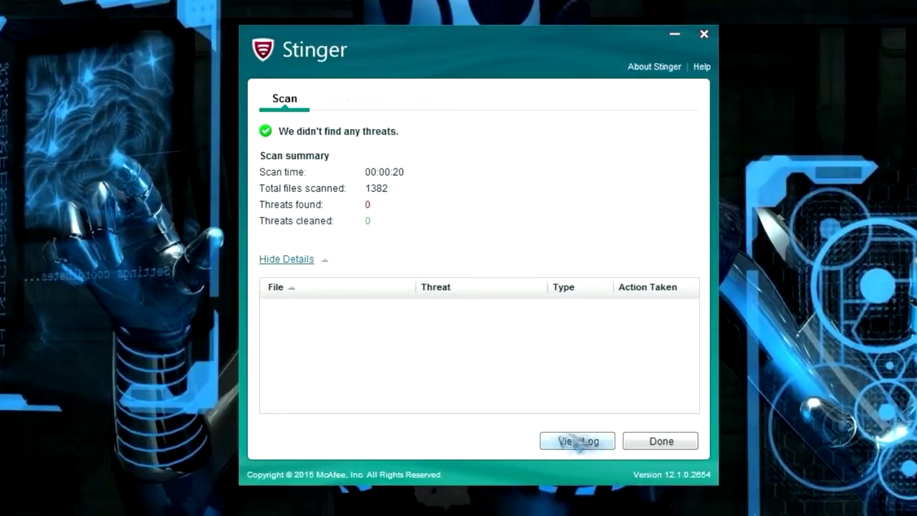
click(589, 446)
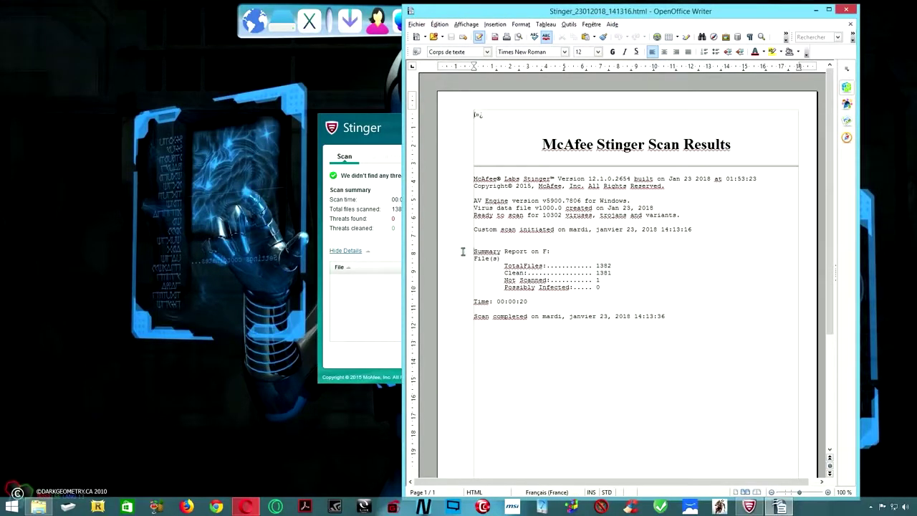
Close the 'Summary Report on F:' log in Writer and click Done in Stinger.
drag(462, 249, 558, 250)
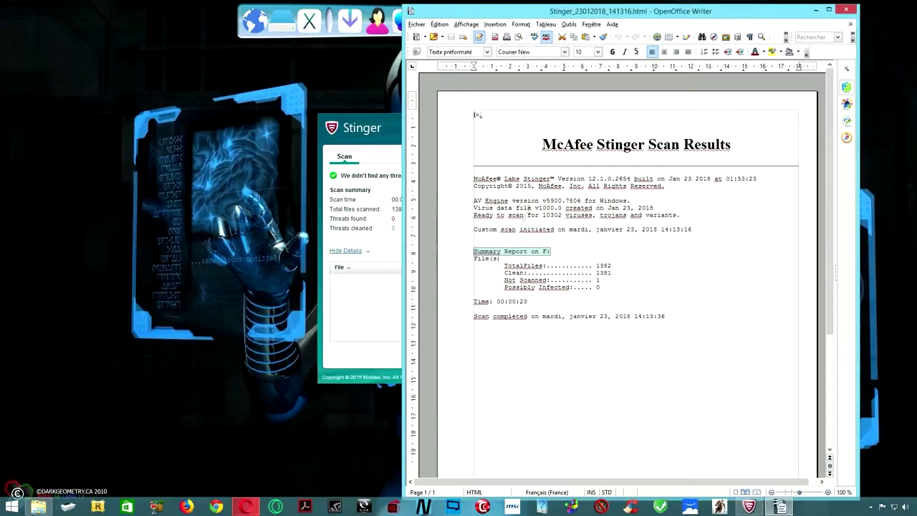
click(847, 10)
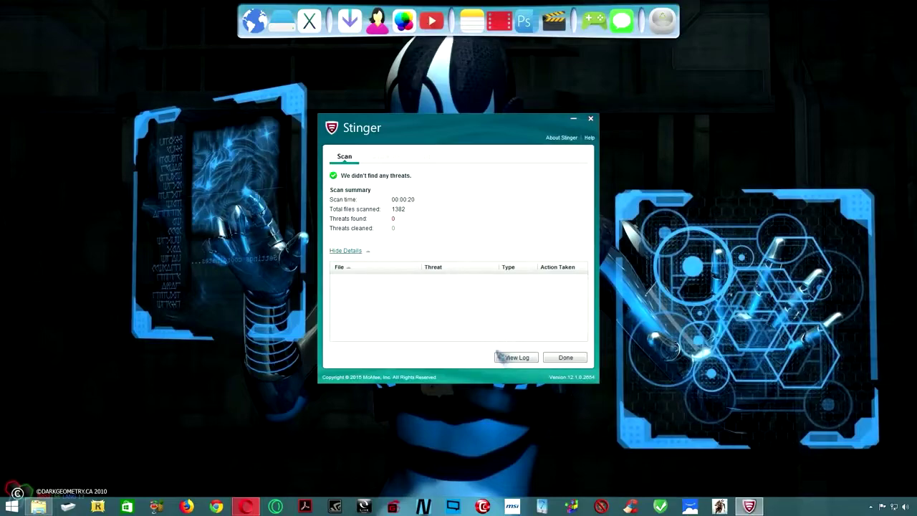
click(565, 357)
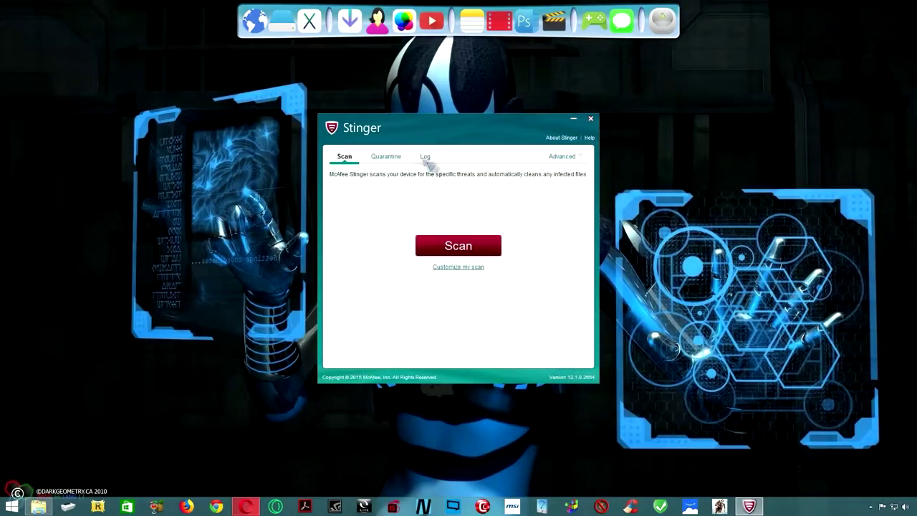
Show the empty Quarantine list and review the Remove / Very High settings unchanged.
click(385, 156)
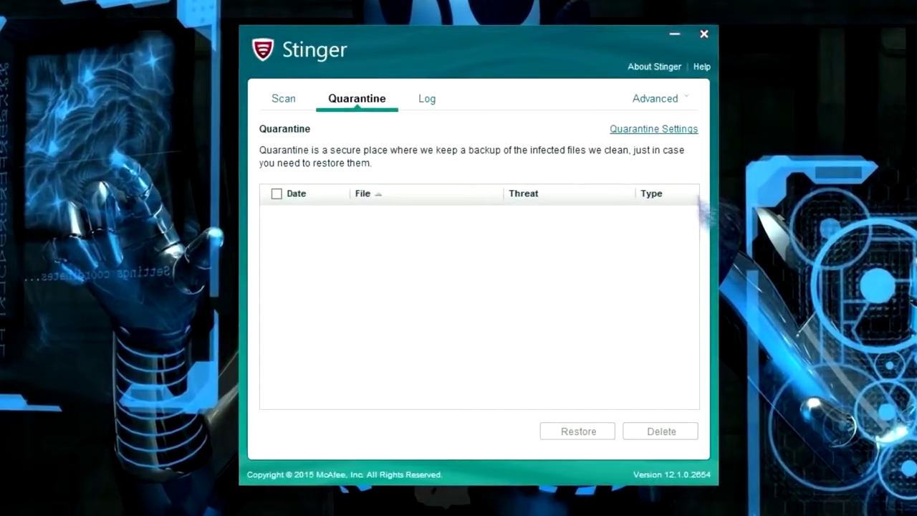
click(681, 99)
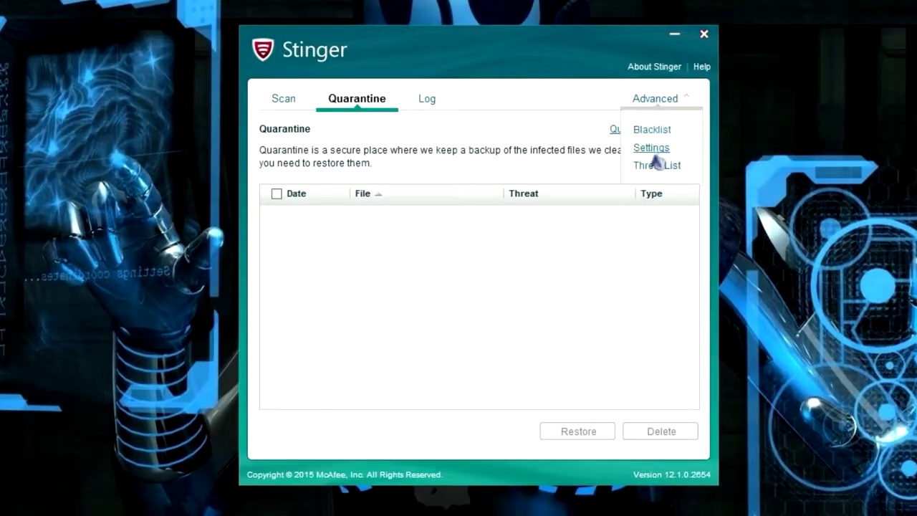
click(652, 148)
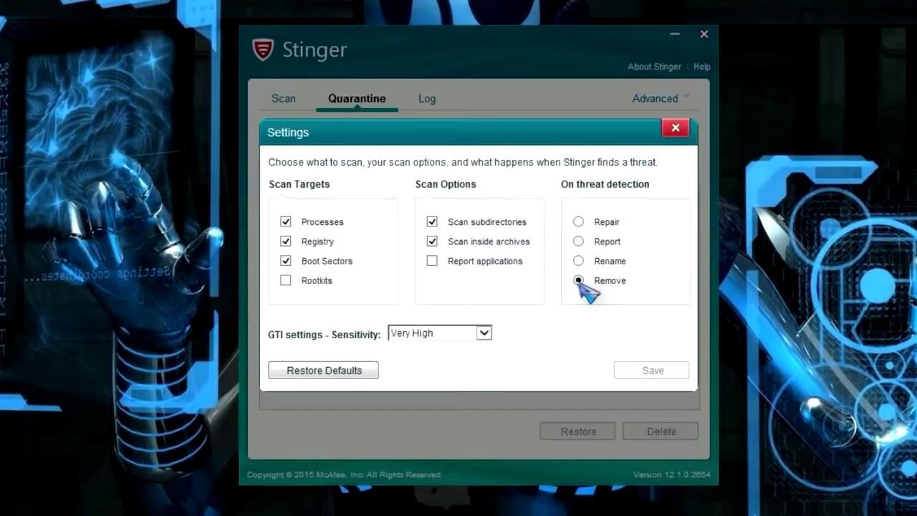
click(675, 128)
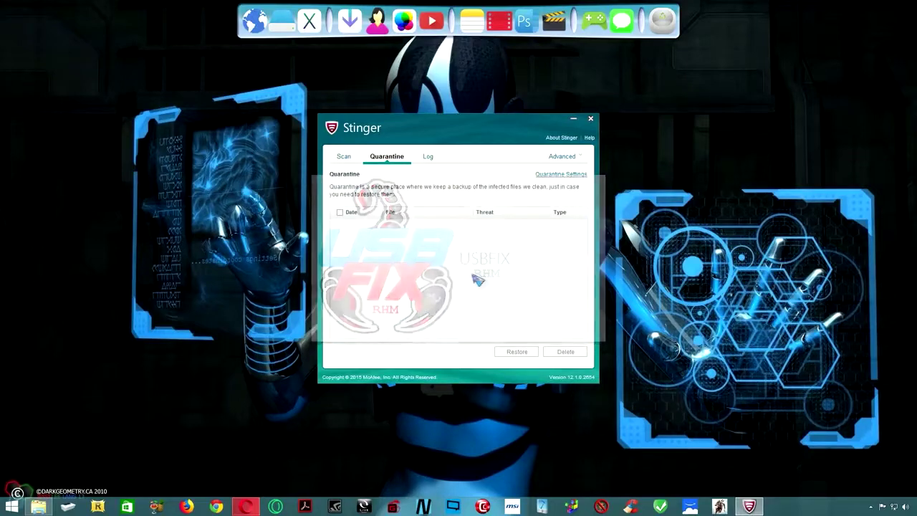
Close Stinger and download UsbFix Free from usb-antivirus.com.
key(alt+F4)
click(246, 506)
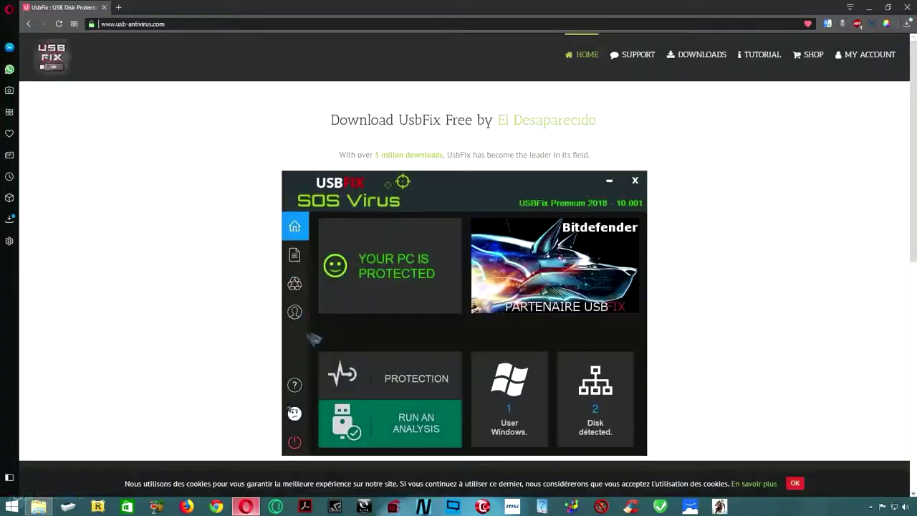
scroll(222, 357, down, 3)
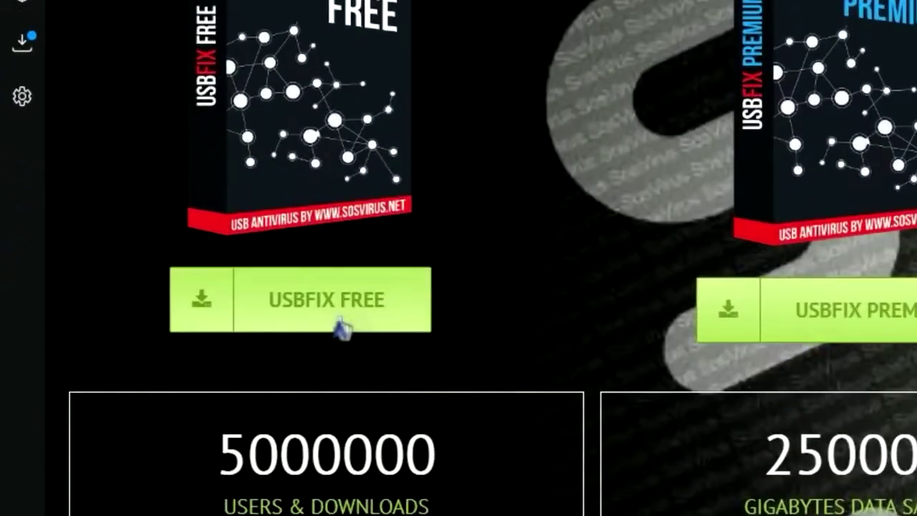
click(139, 334)
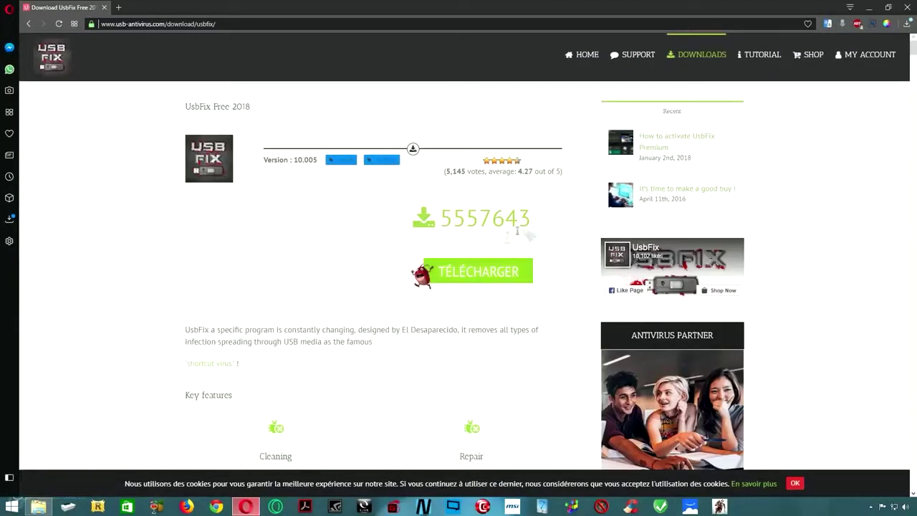
click(479, 277)
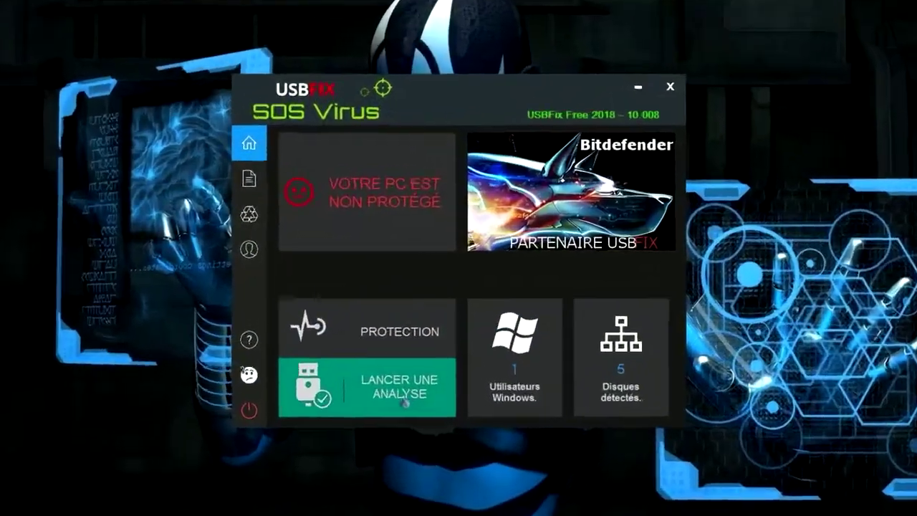
Choose LANCER UNE ANALYSE, then the ANALYSE COMPLÈTE scan type.
click(405, 403)
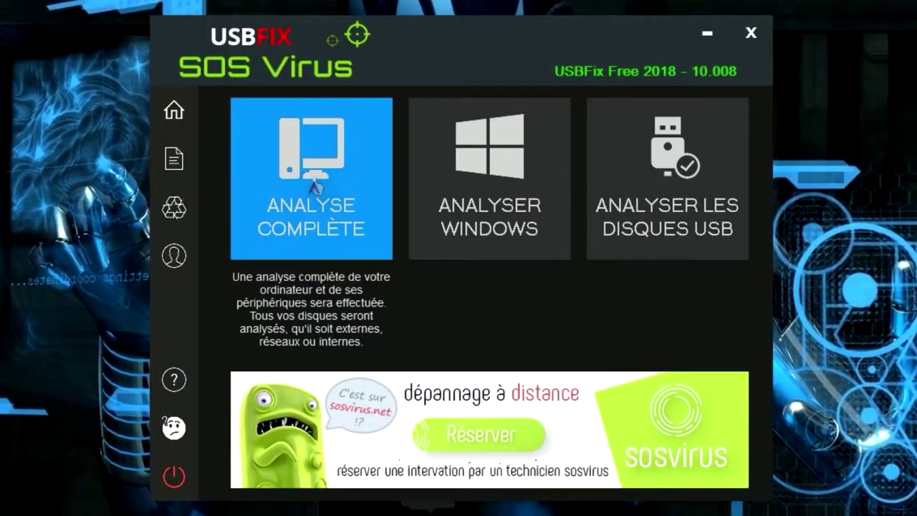
click(315, 187)
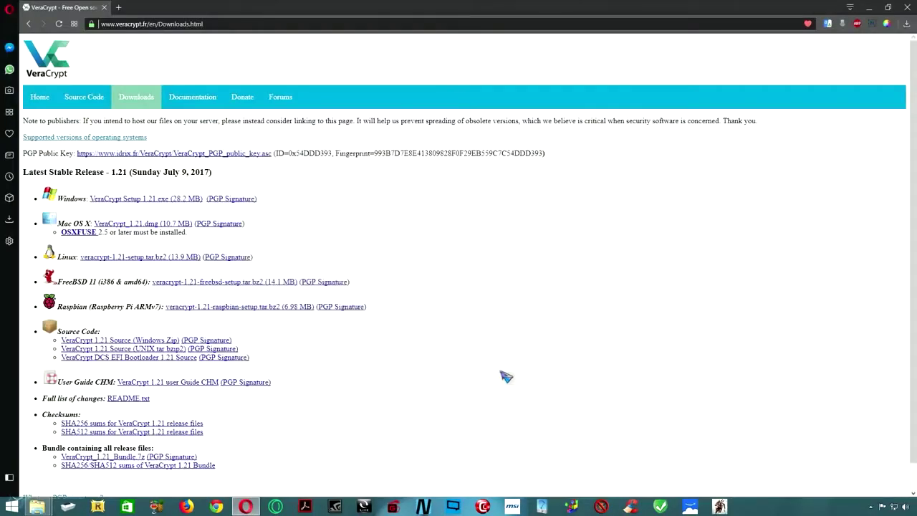
Save VeraCrypt Setup 1.21.exe to Téléchargements and minimise Opera.
click(163, 205)
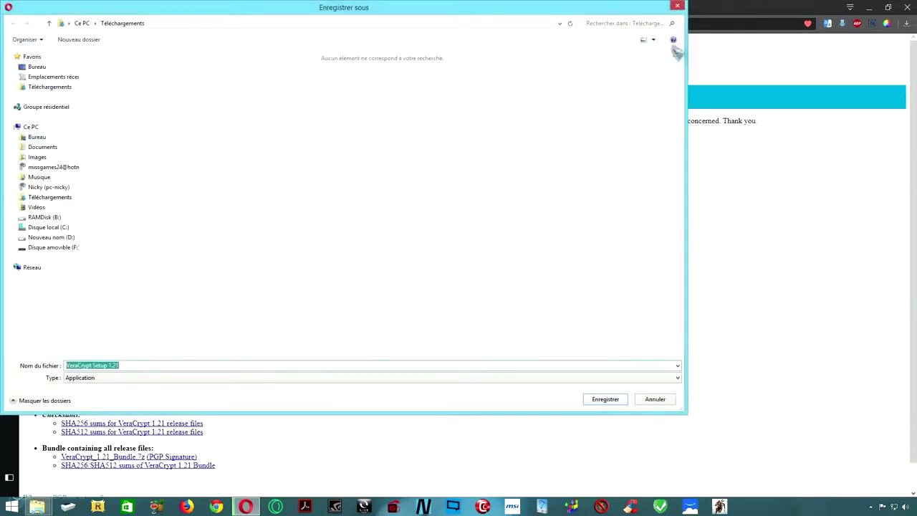
click(677, 7)
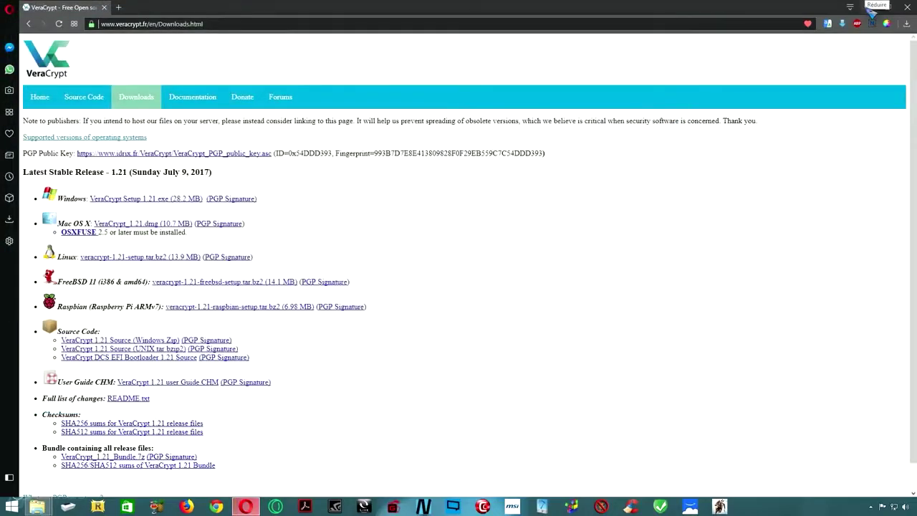
click(871, 7)
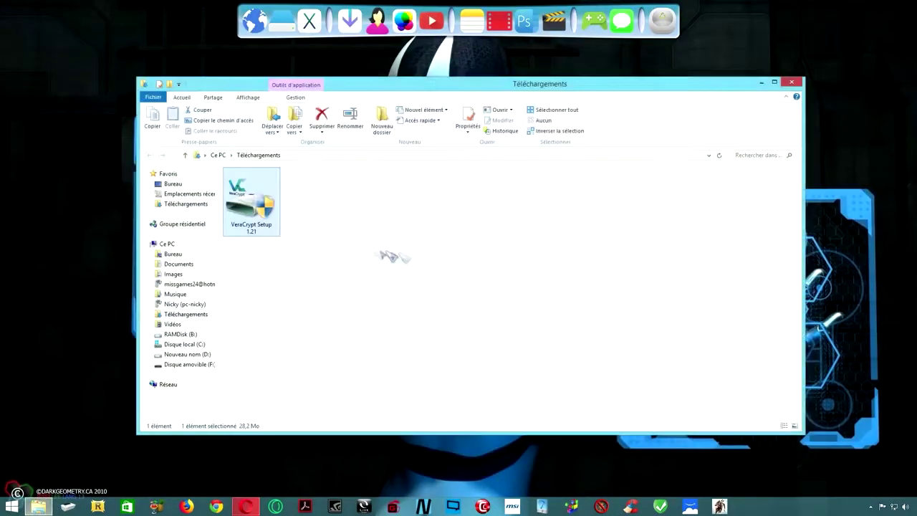
Install VeraCrypt 1.21 as administrator to C:\Program Files\VeraCrypt with defaults, declining the tutorial.
right_click(251, 202)
click(308, 212)
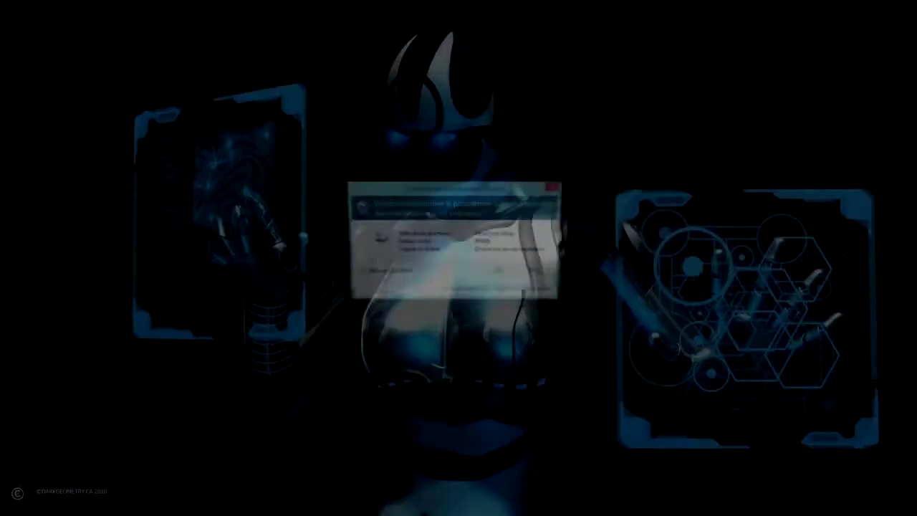
click(502, 273)
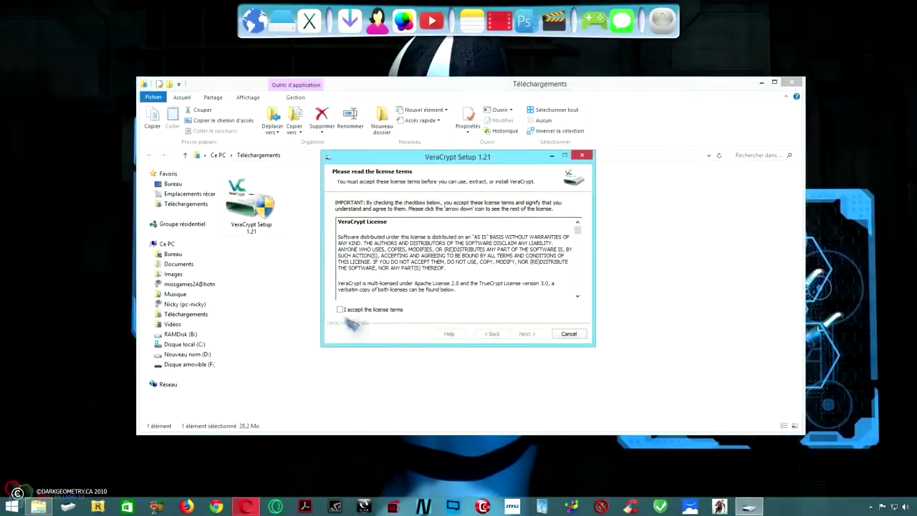
click(378, 313)
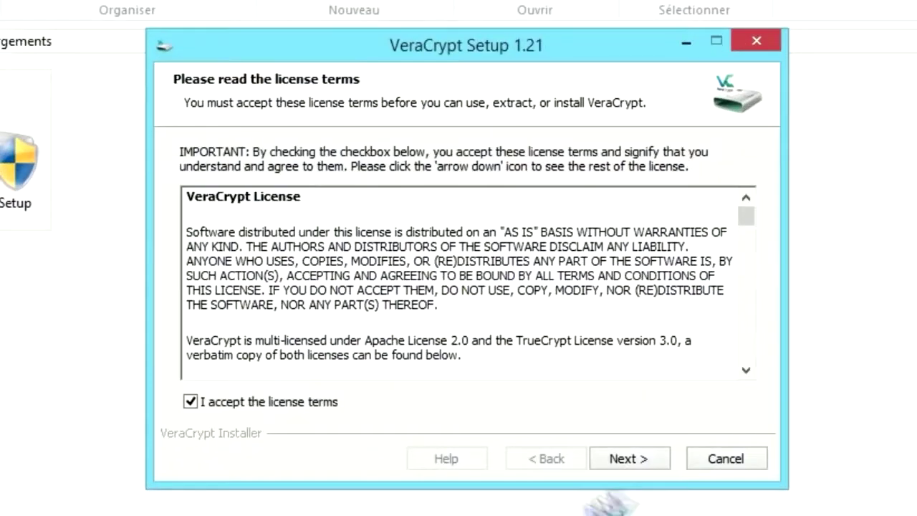
click(634, 460)
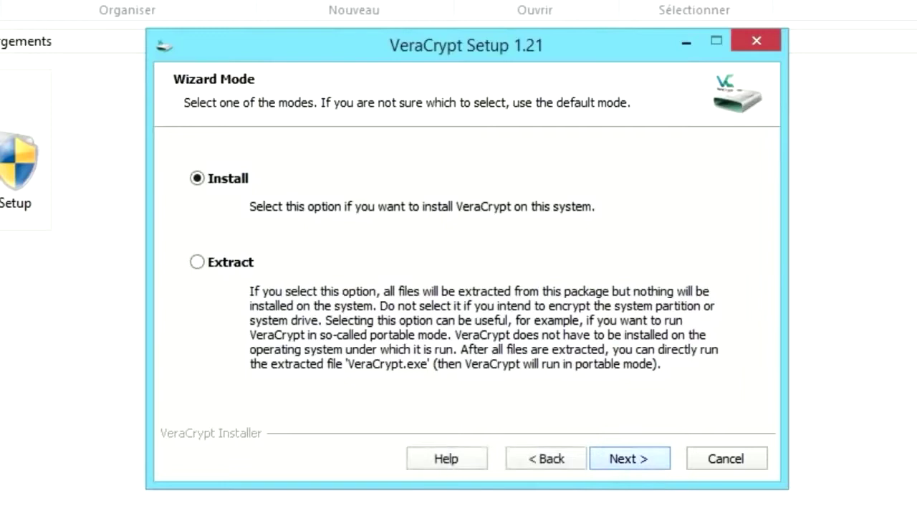
click(656, 464)
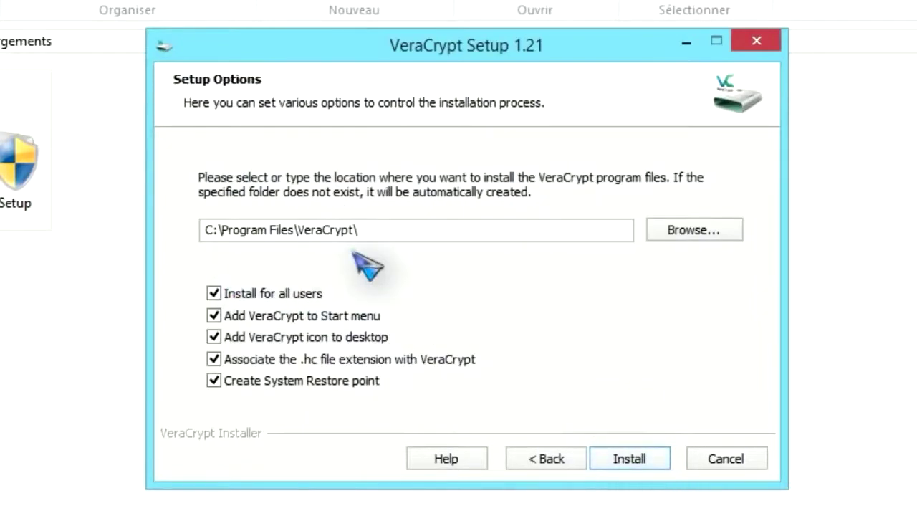
click(643, 464)
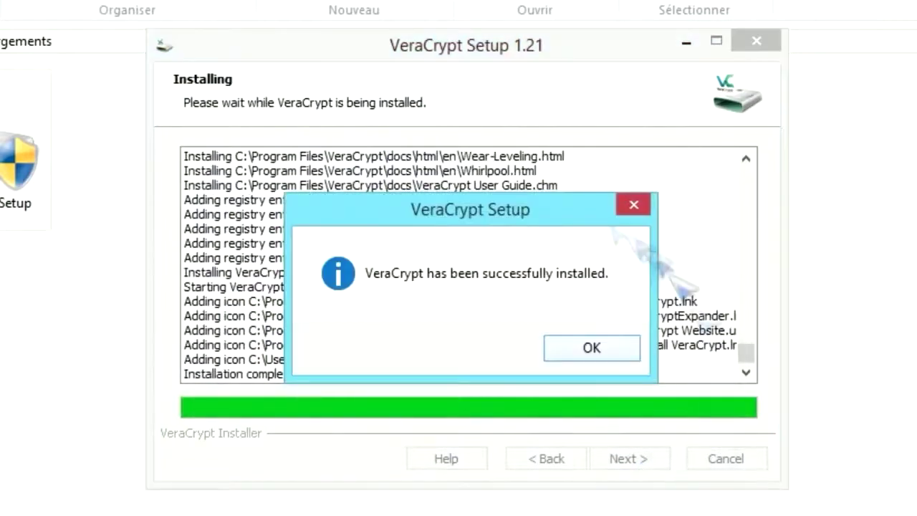
click(582, 349)
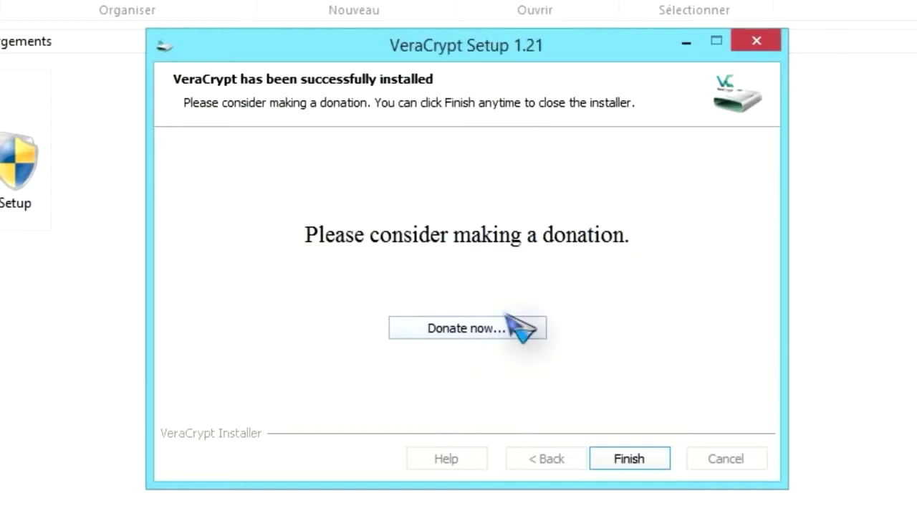
click(629, 458)
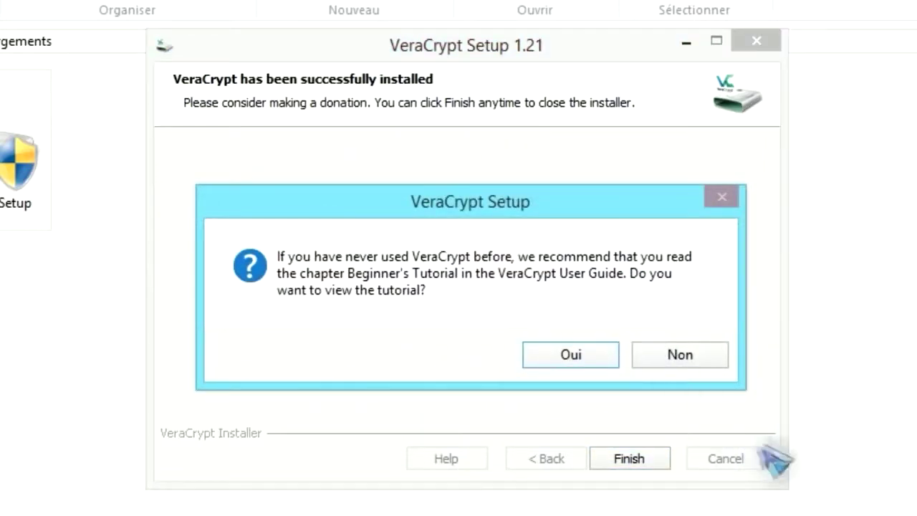
click(706, 359)
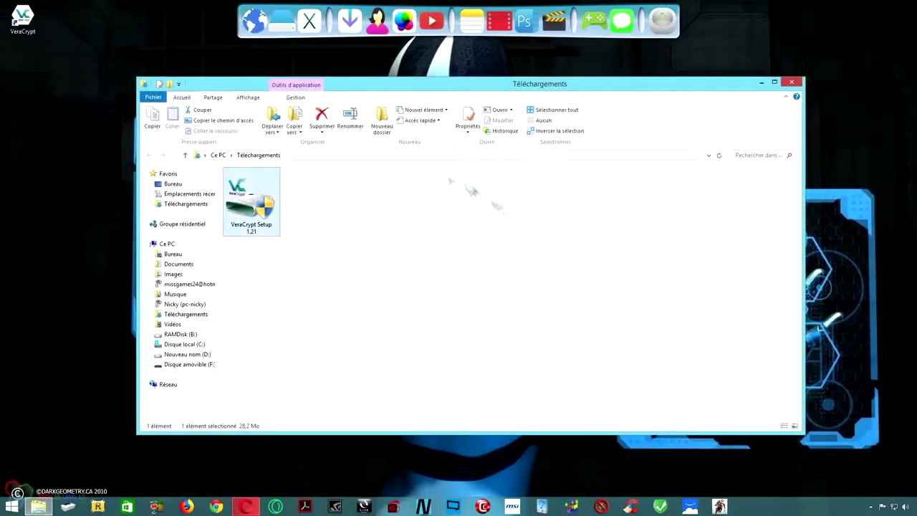
Close Explorer, launch VeraCrypt and switch its interface language to Français.
click(805, 75)
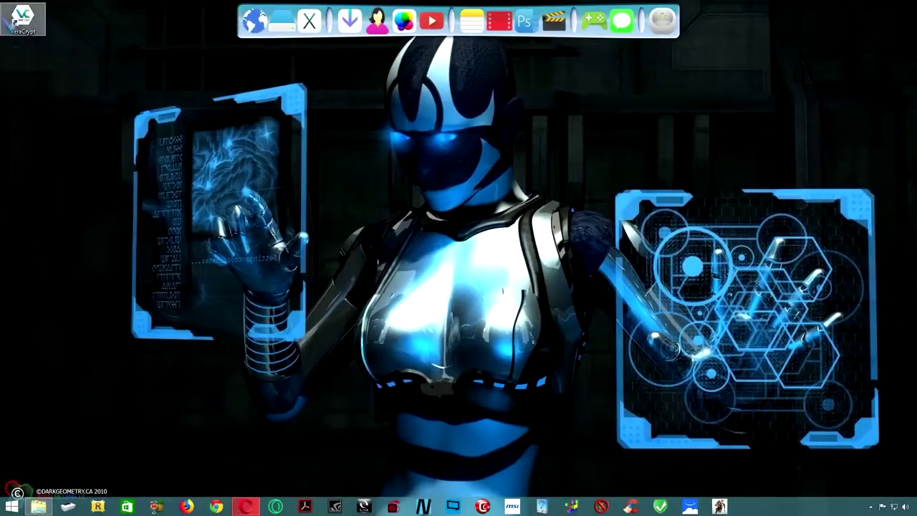
click(23, 23)
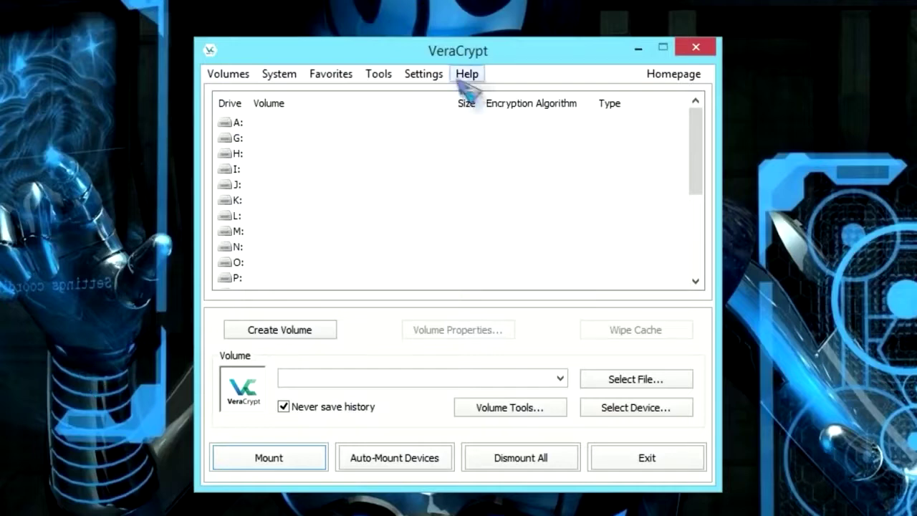
click(433, 78)
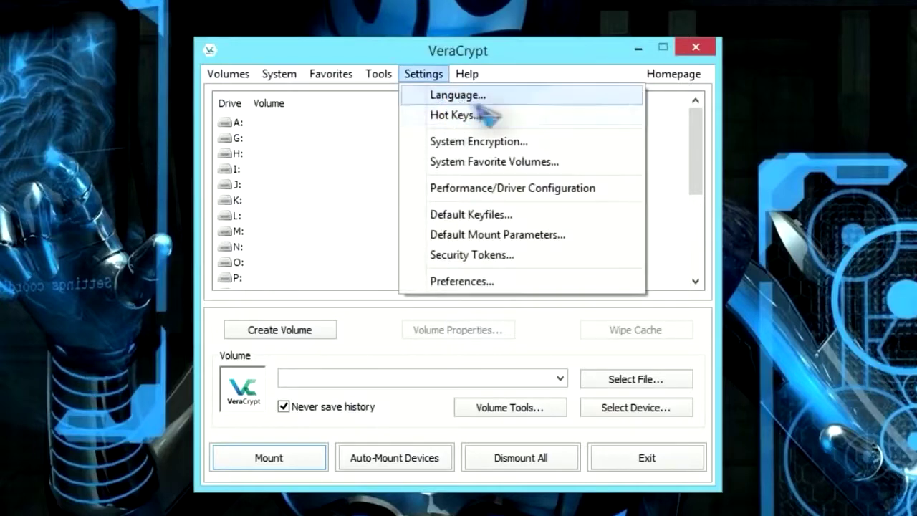
click(458, 94)
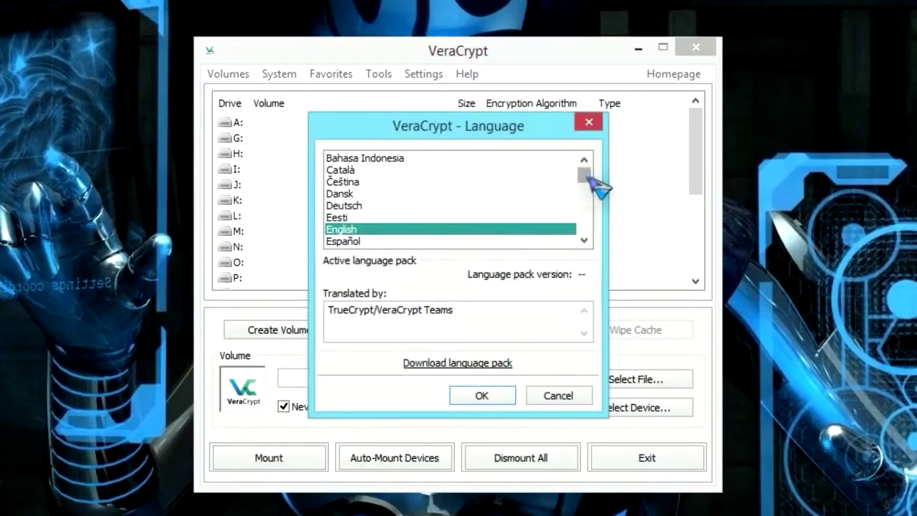
scroll(596, 190, down, 2)
click(348, 195)
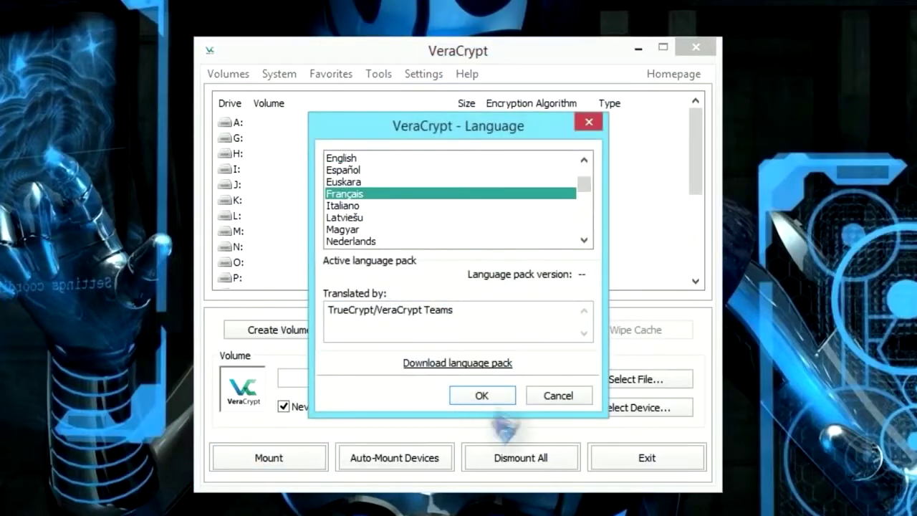
click(484, 397)
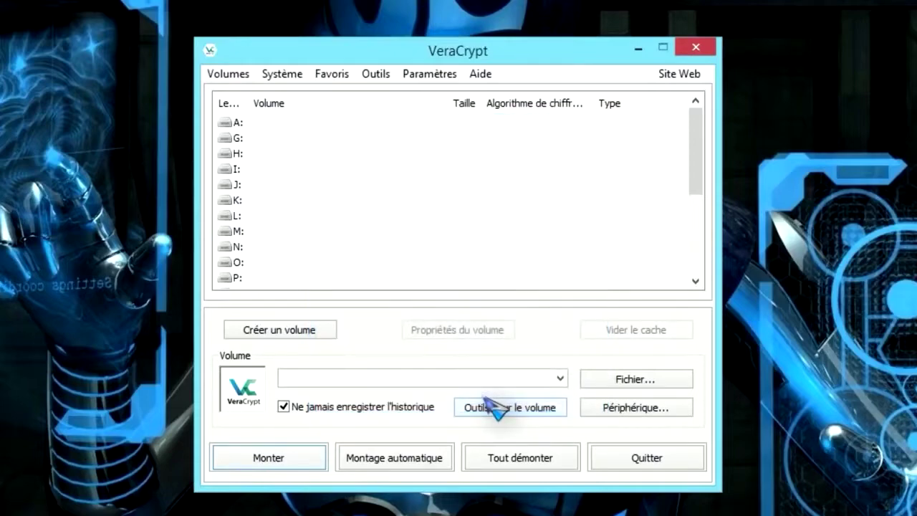
Start a new volume that encrypts a non-system partition/drive and grant VeraCrypt Format permission.
click(293, 334)
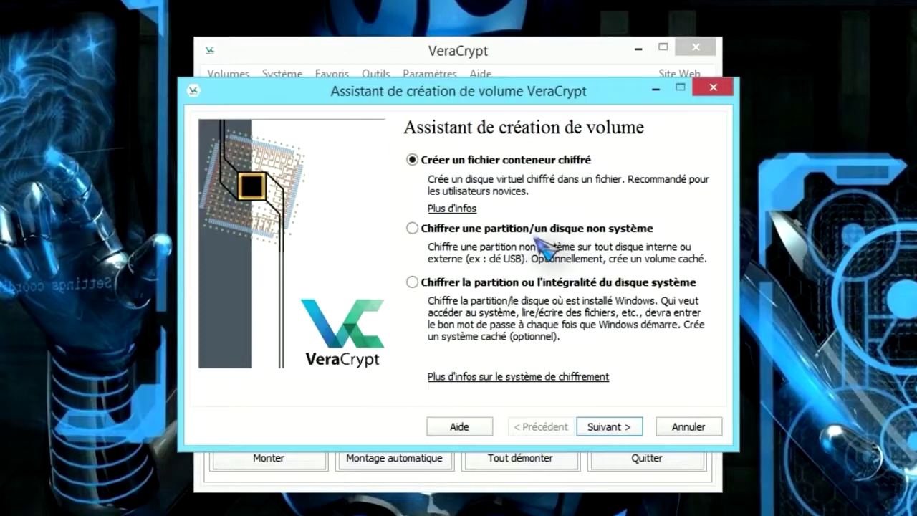
click(413, 229)
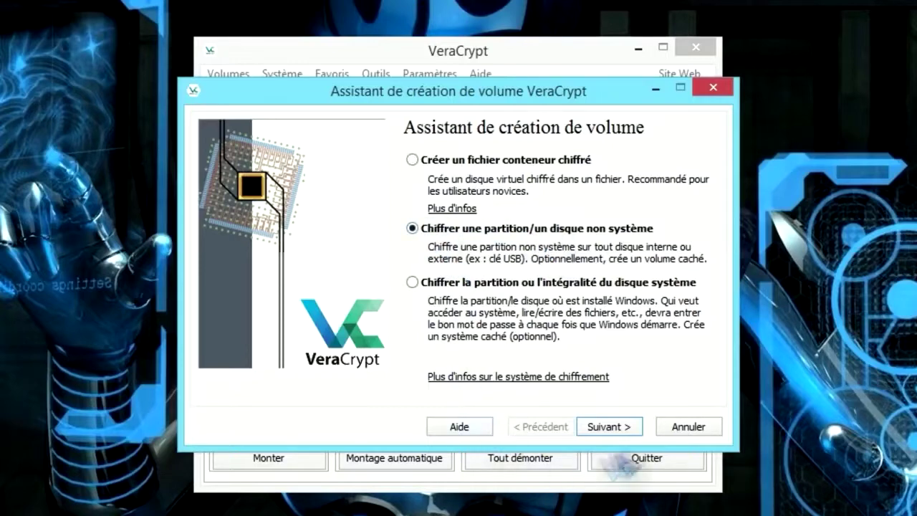
click(611, 425)
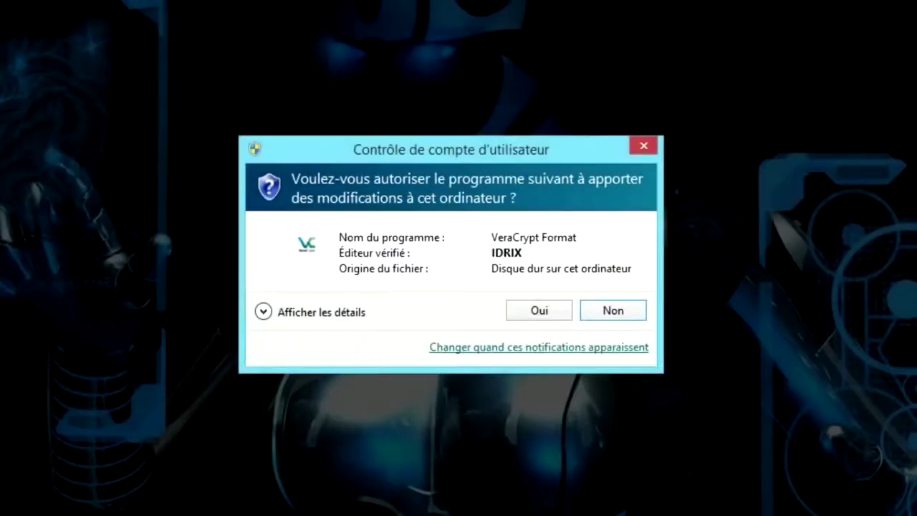
key(alt+o)
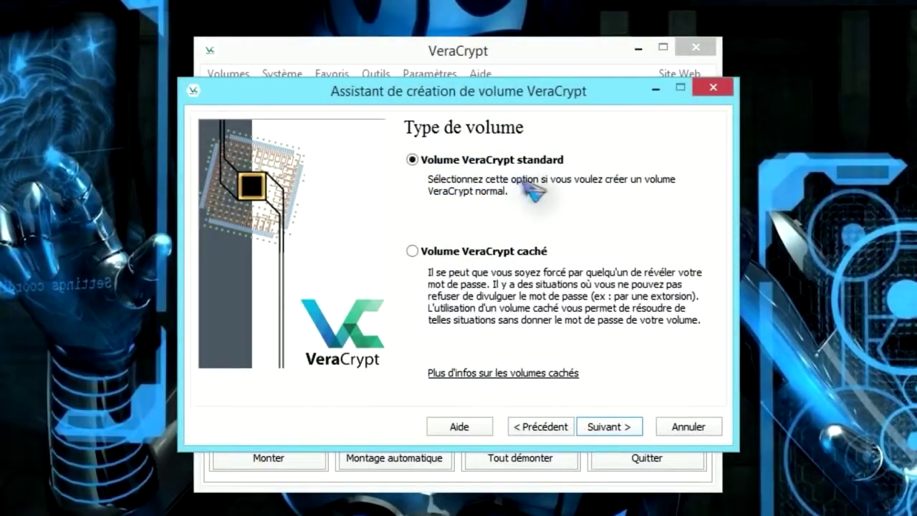
Keep Volume VeraCrypt standard as the volume type and continue to Emplacement du volume.
click(422, 268)
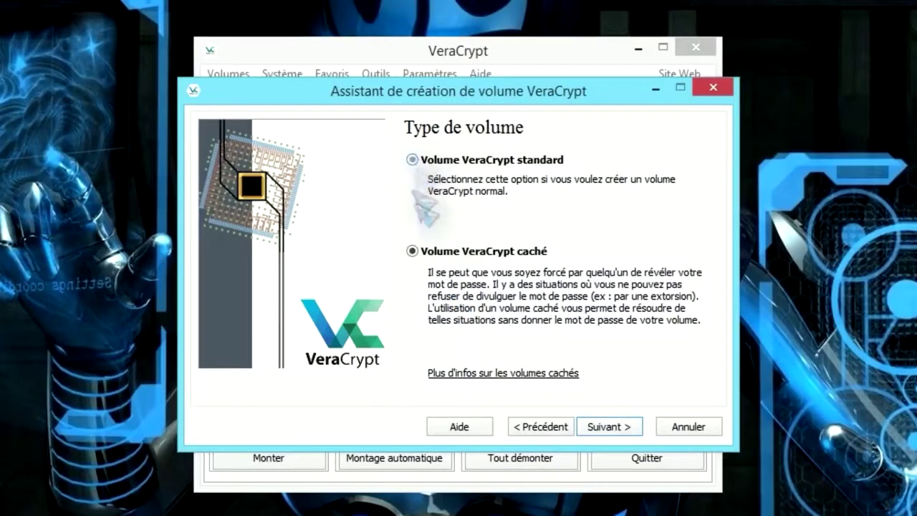
click(413, 160)
click(608, 428)
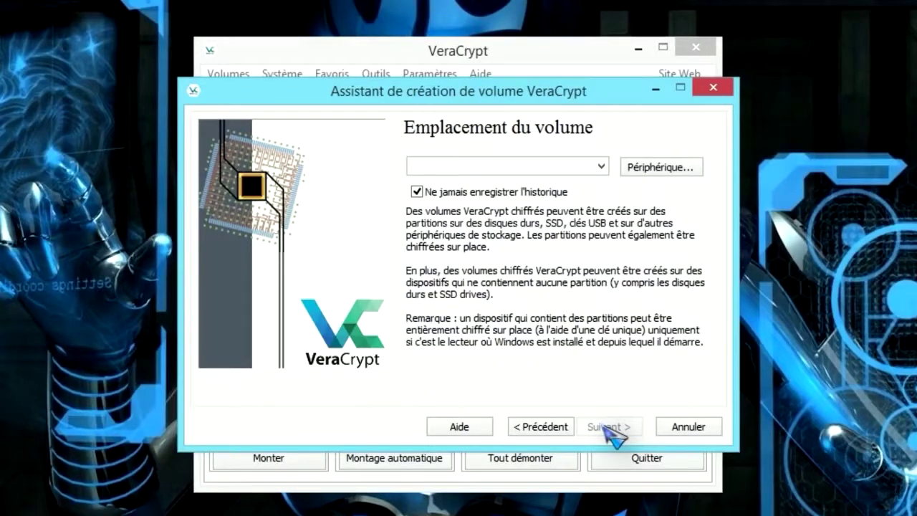
Select \Device\Harddisk2\Partition1 (F:) as the volume device and continue.
click(661, 169)
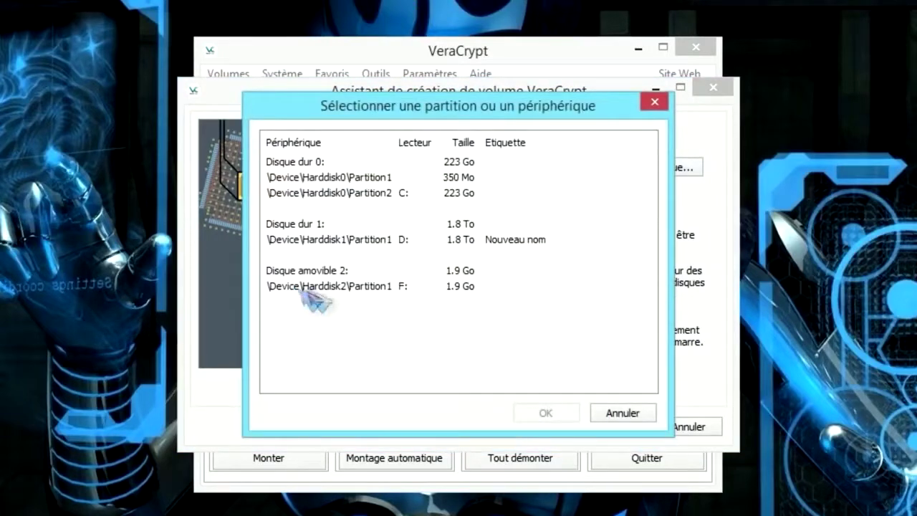
click(352, 290)
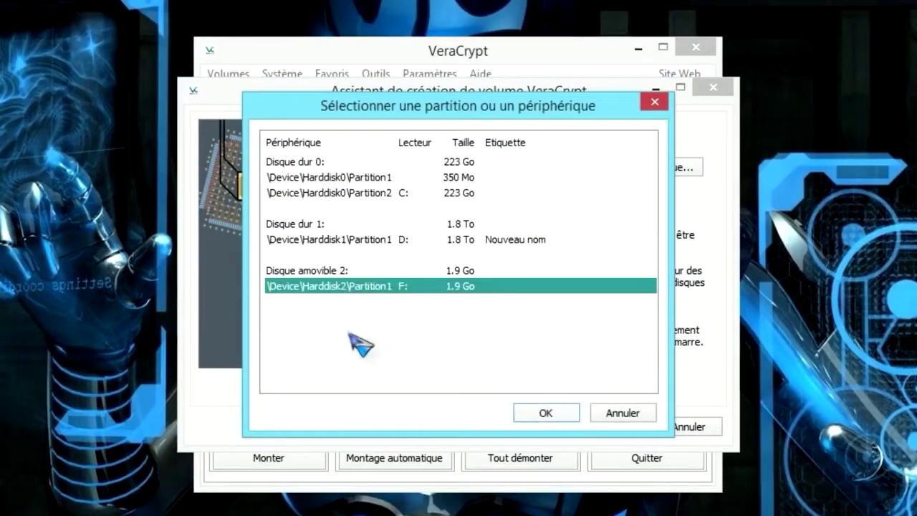
click(546, 413)
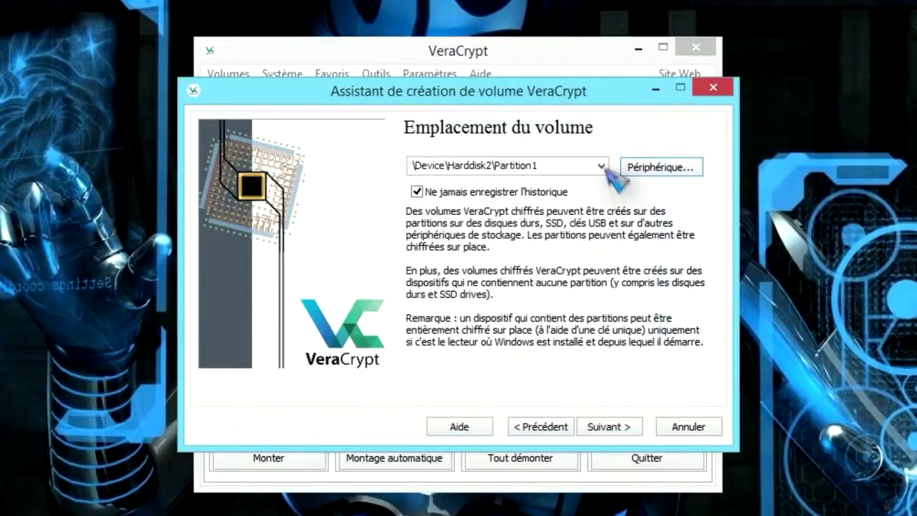
click(600, 165)
click(600, 165)
click(607, 427)
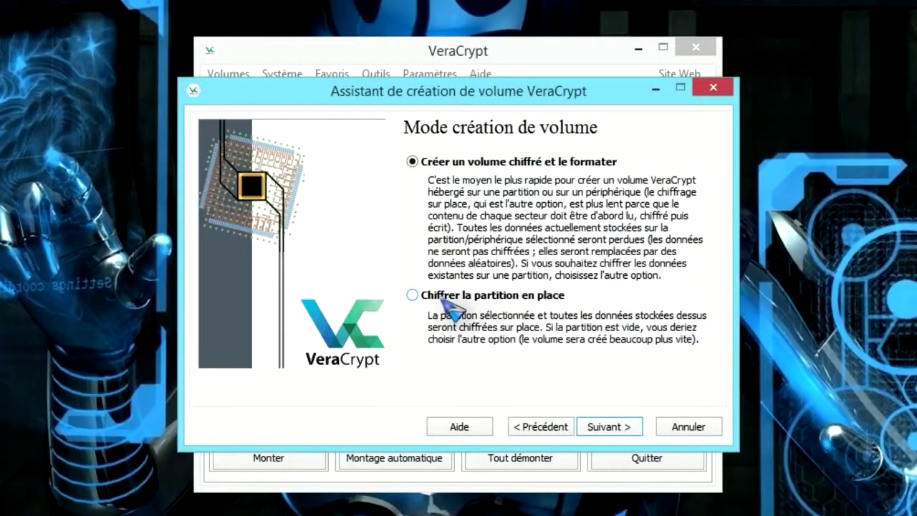
Choose 'Chiffrer la partition en place' and dismiss the missing-NTFS warning.
click(413, 296)
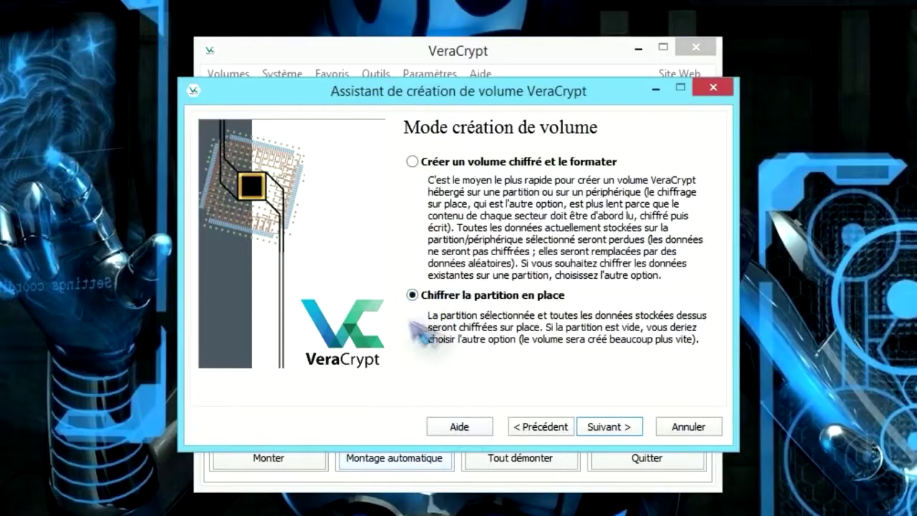
click(608, 426)
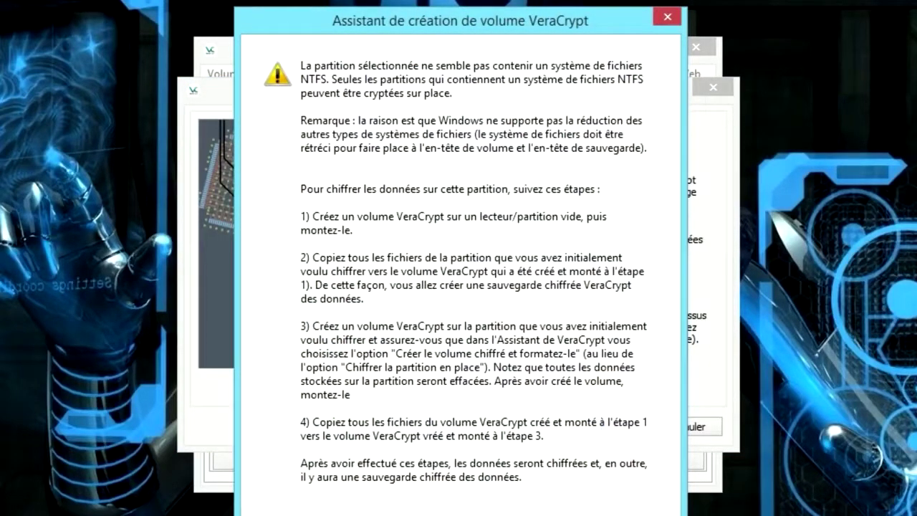
click(614, 494)
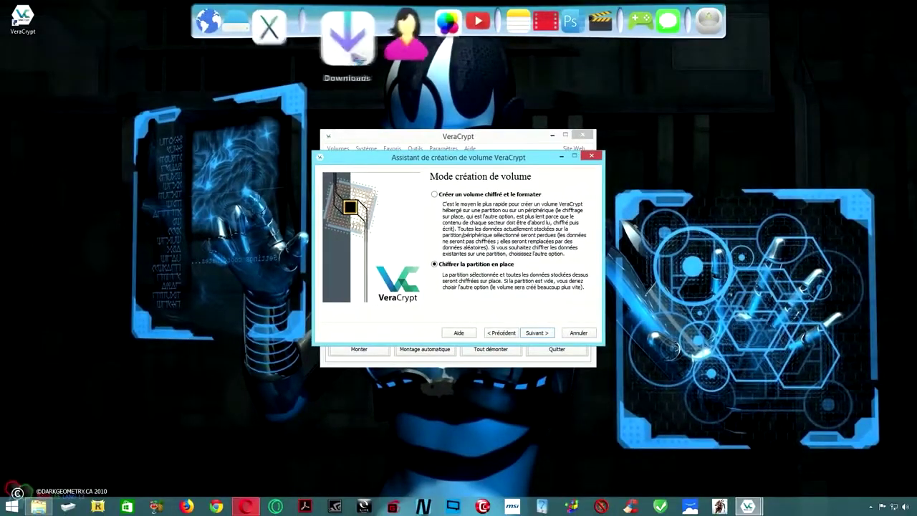
Format Disque amovible (F:) with the NTFS file system from Ce PC.
click(262, 43)
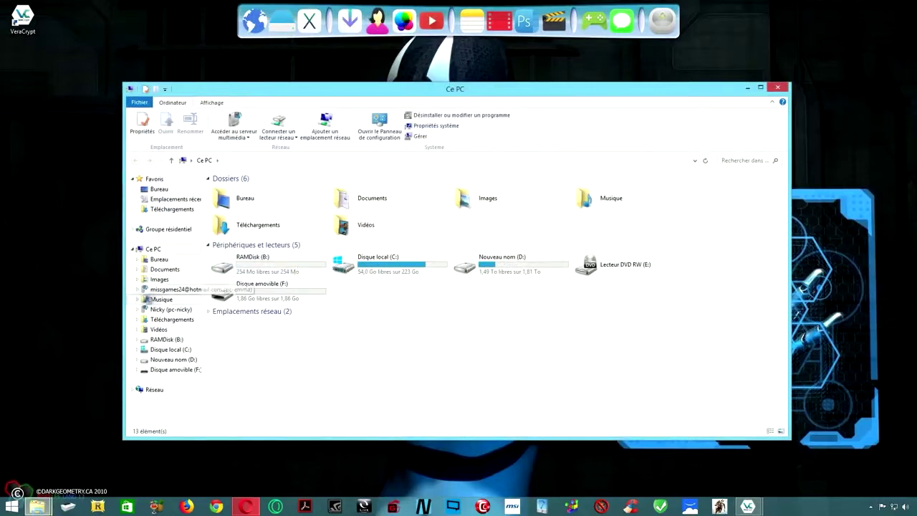
click(150, 248)
click(271, 290)
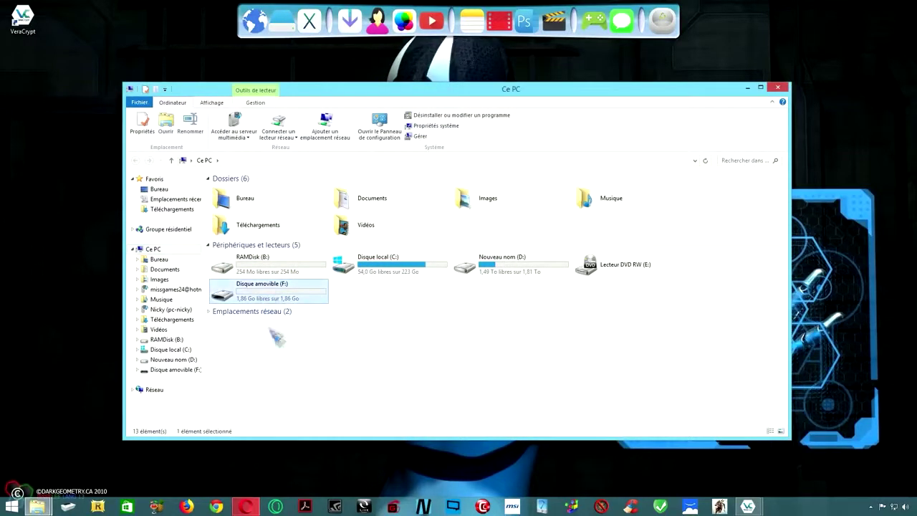
right_click(255, 298)
click(288, 215)
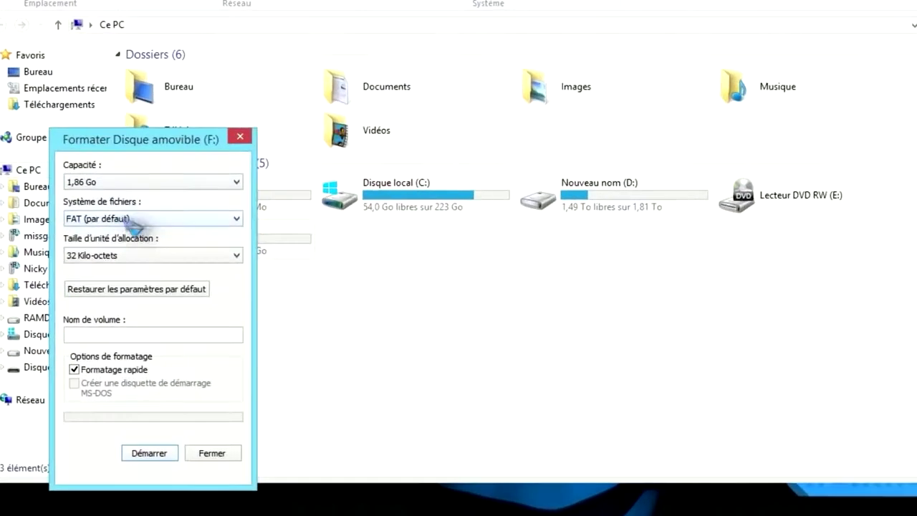
click(207, 258)
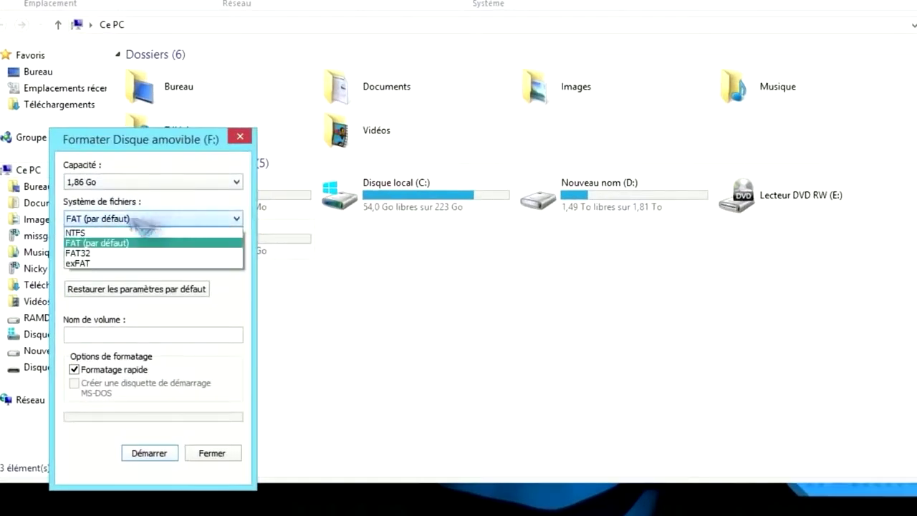
click(79, 233)
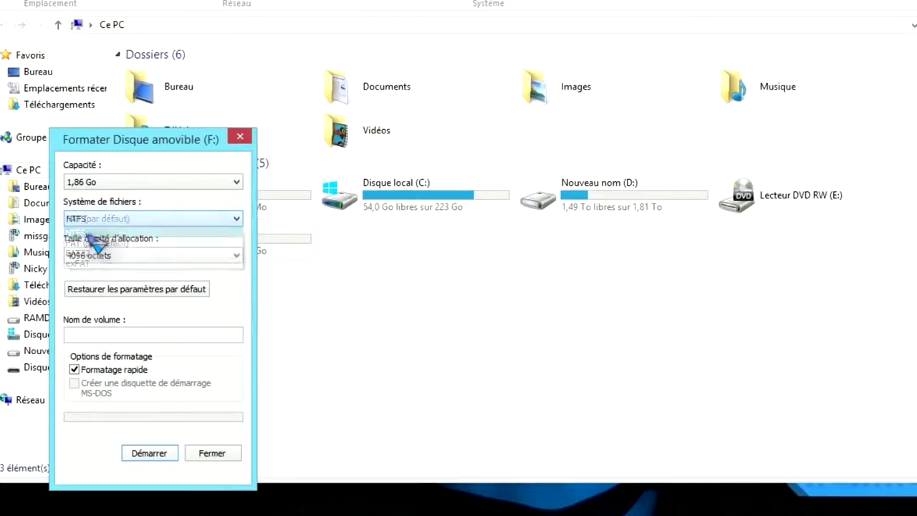
click(149, 453)
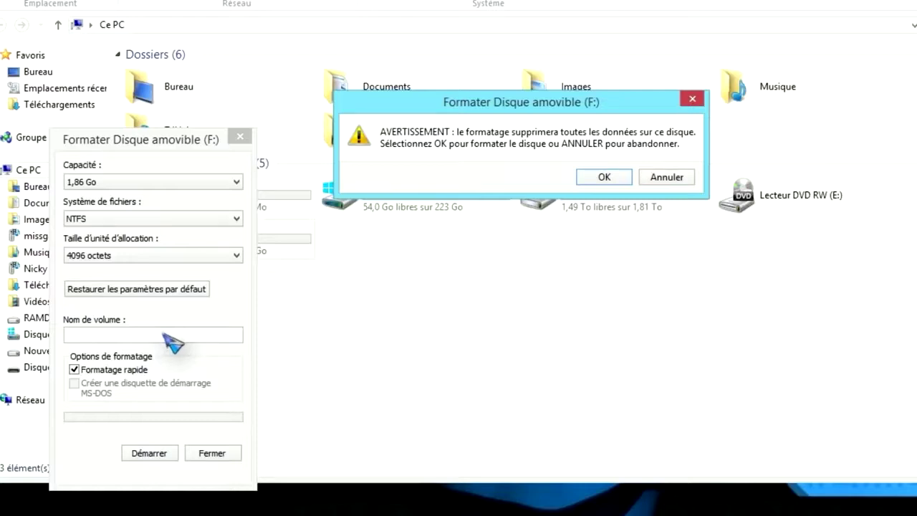
click(604, 177)
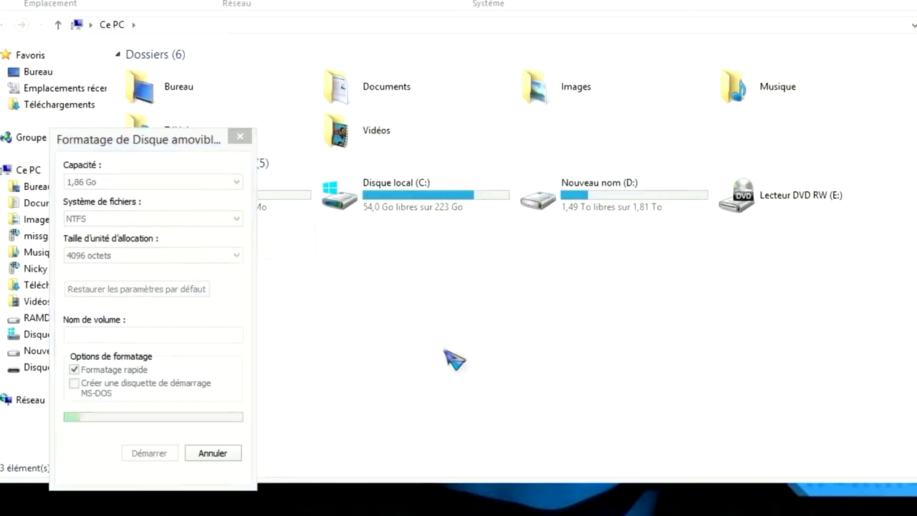
click(625, 175)
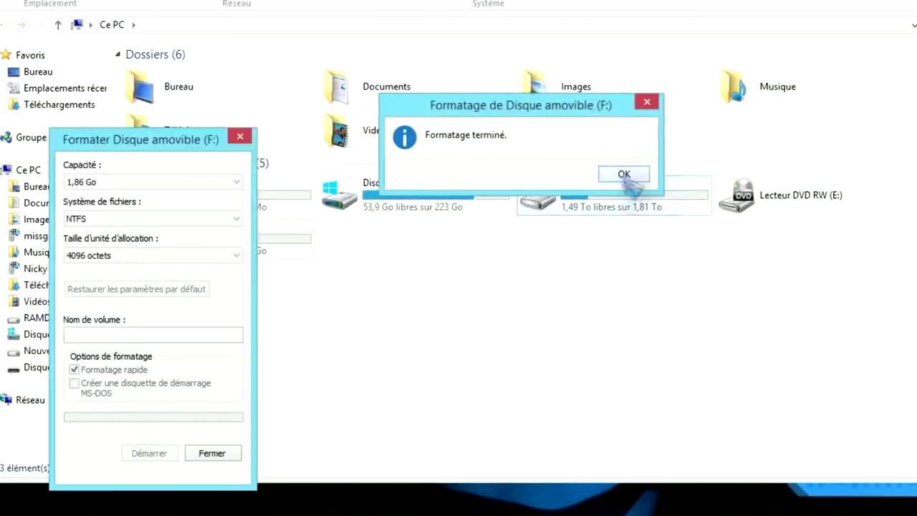
click(240, 136)
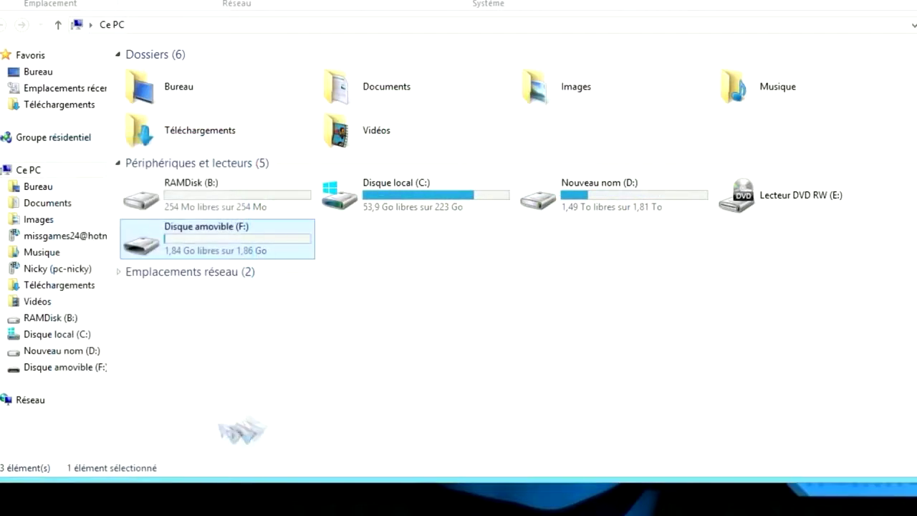
Check drive F:'s properties to confirm it now reports NTFS.
right_click(205, 246)
click(326, 225)
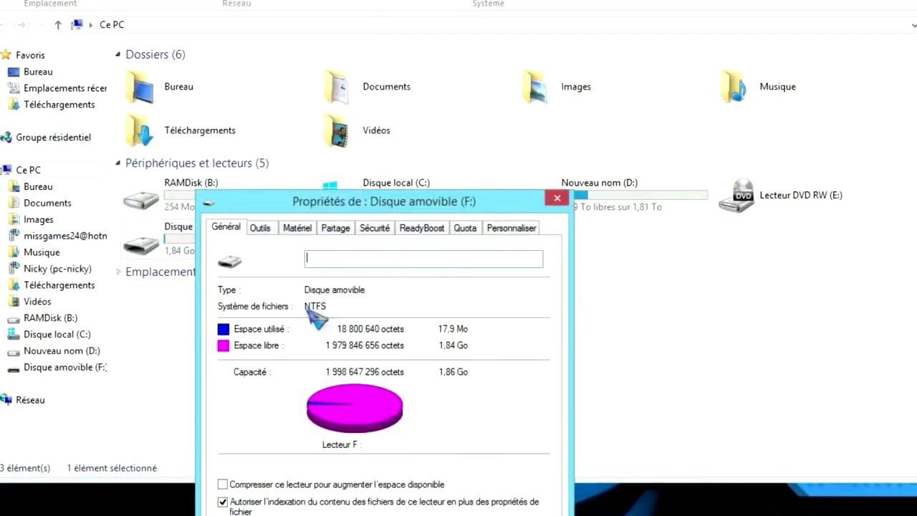
click(557, 198)
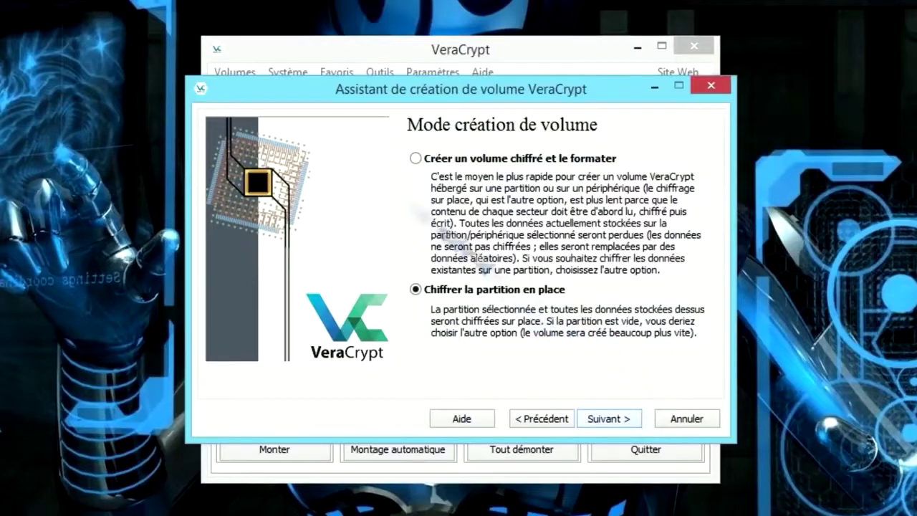
Choose 'Créer un volume chiffré et le formater', keep AES with SHA-512, and accept the 1.86 Go size.
click(419, 159)
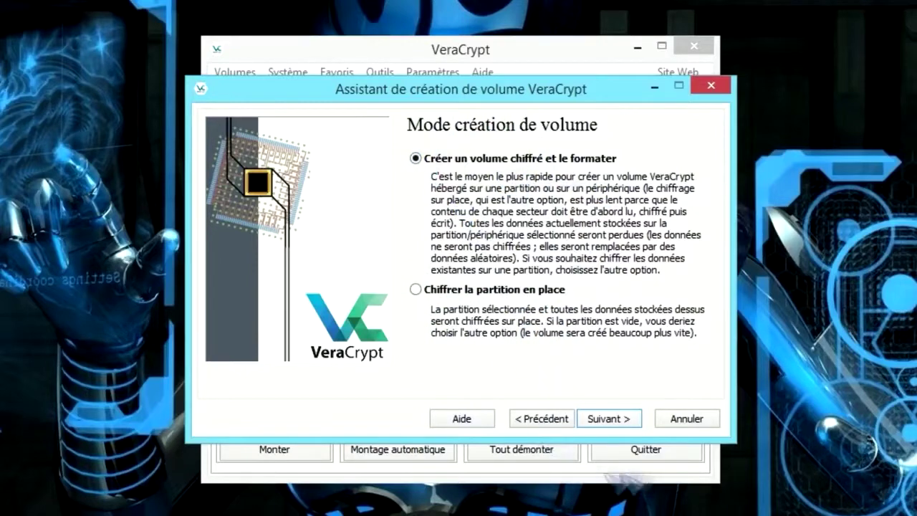
click(608, 419)
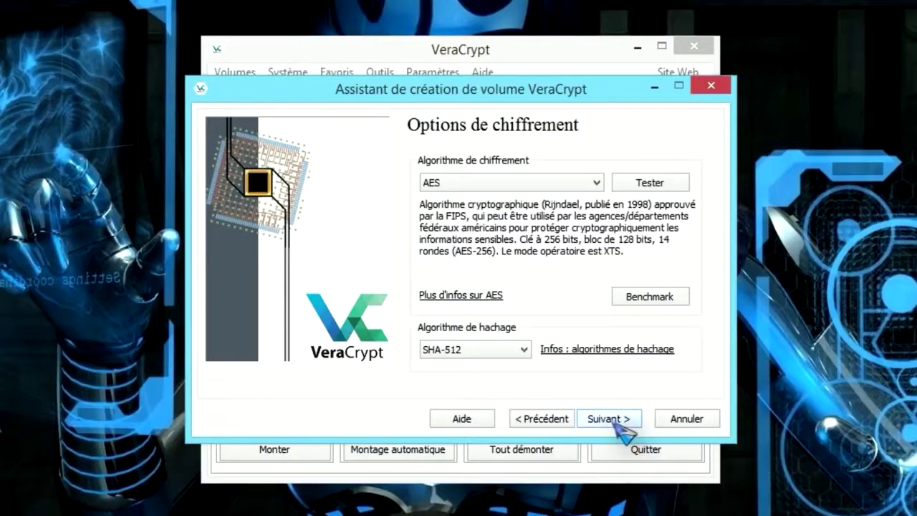
click(491, 182)
click(492, 183)
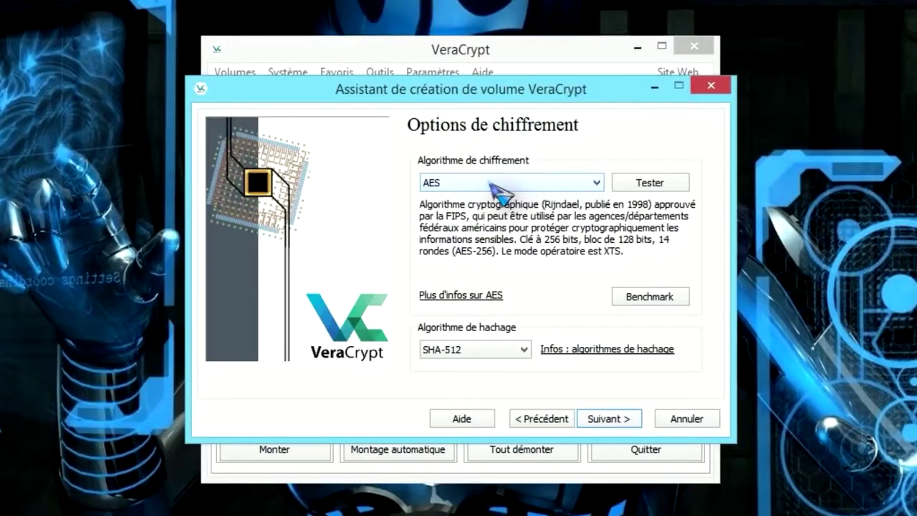
click(607, 418)
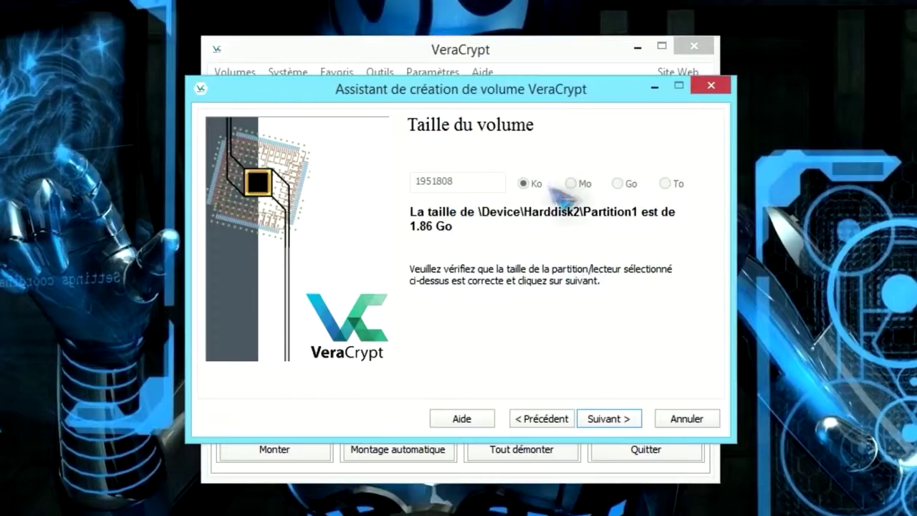
click(624, 415)
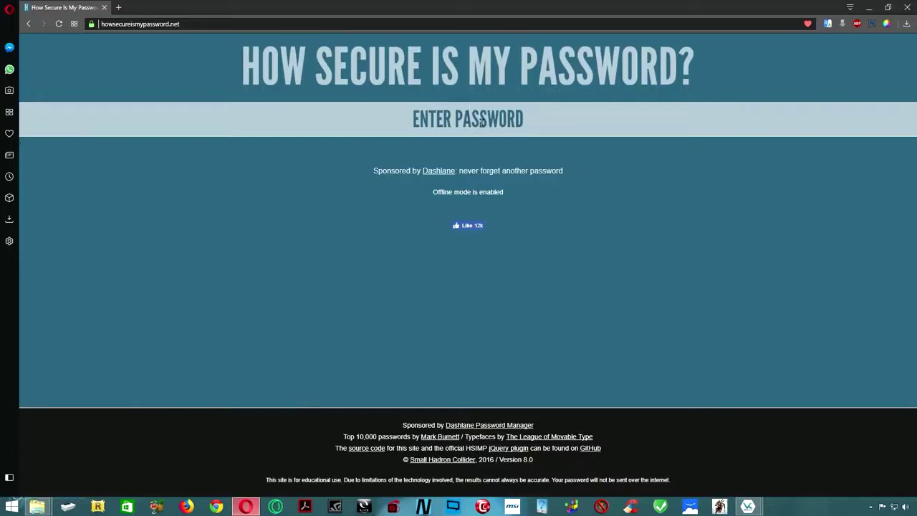
Test two candidate passwords until one rates about 10 years to crack, then minimise Opera.
text(monkey)
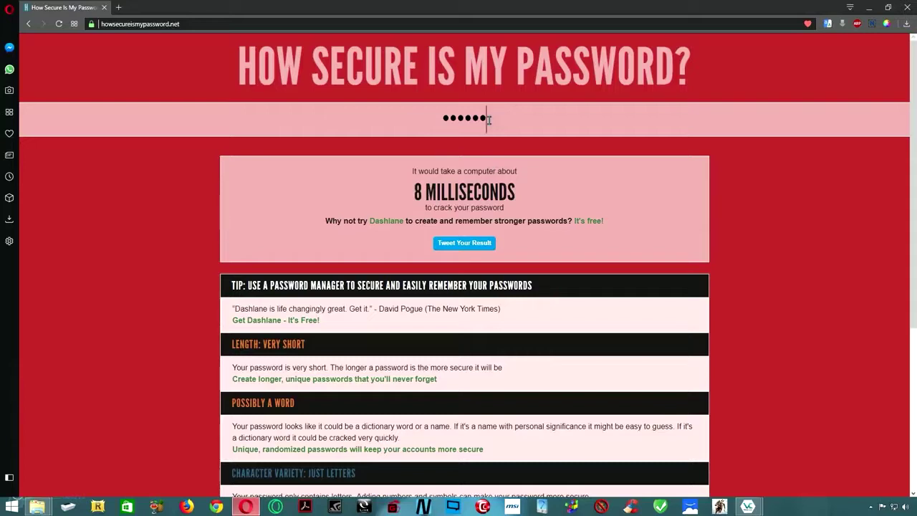
drag(489, 119, 427, 123)
text(a)
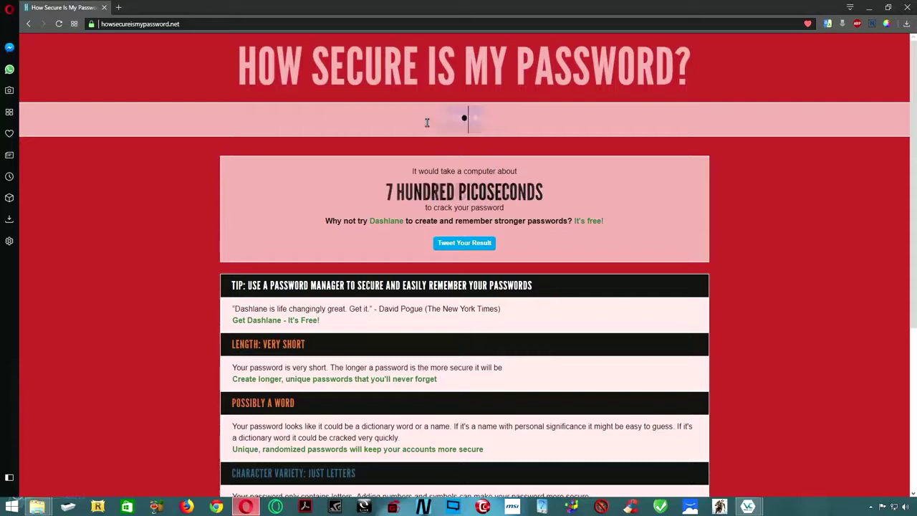
text(bcdef)
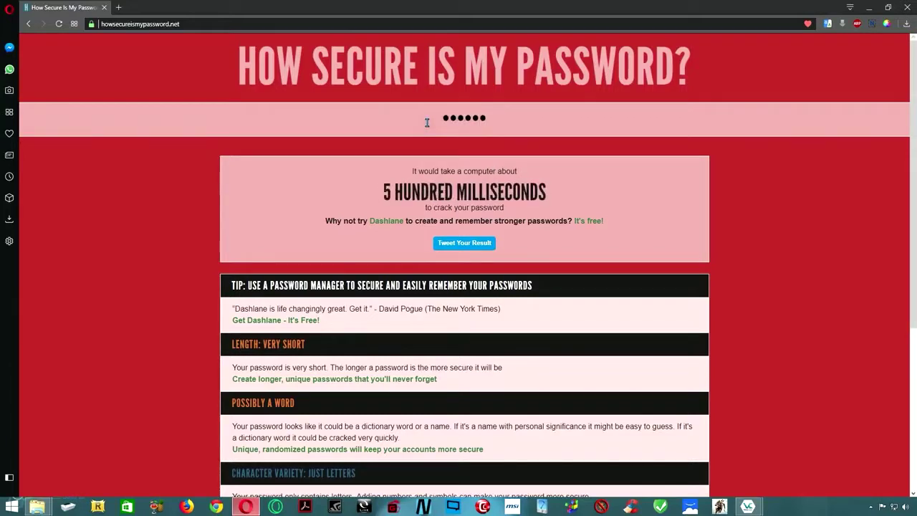
text(1234)
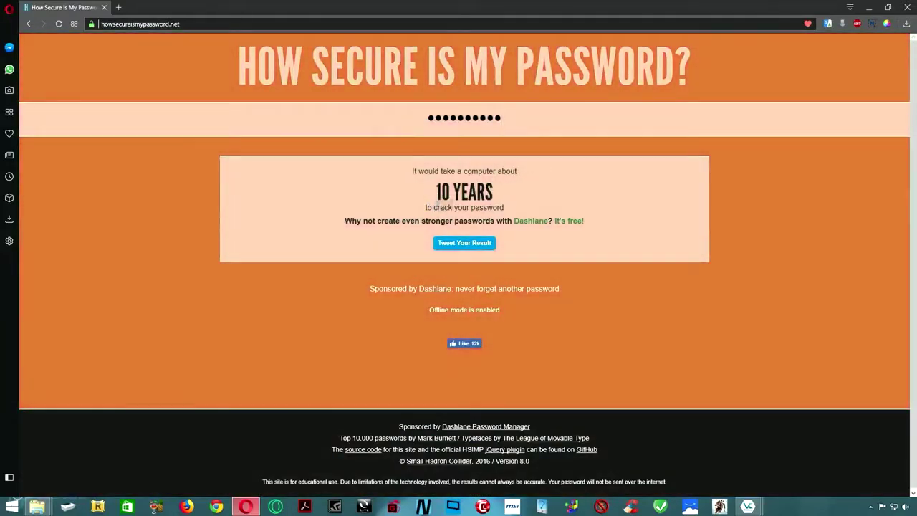
drag(435, 192, 534, 201)
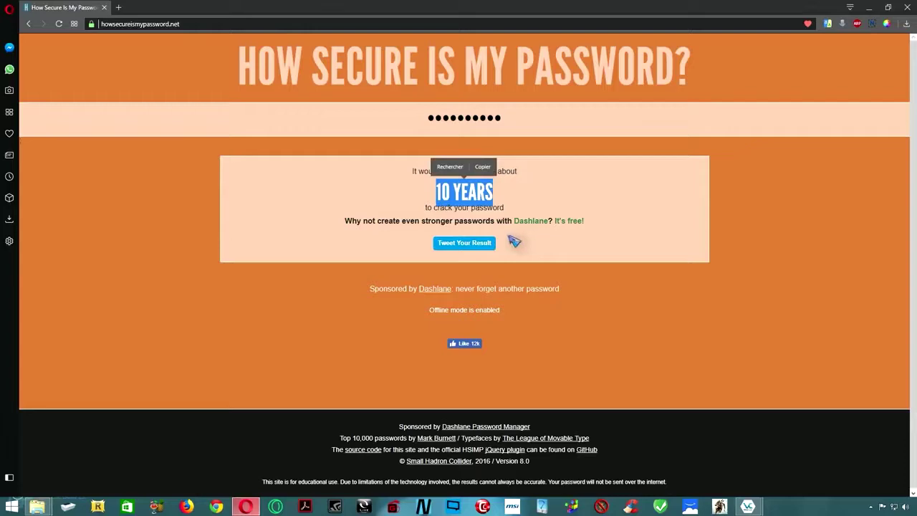
click(545, 206)
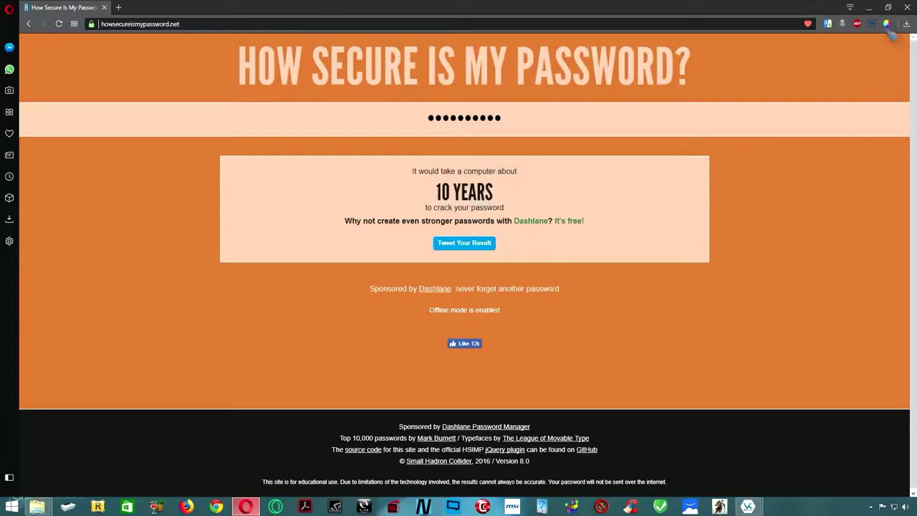
click(868, 7)
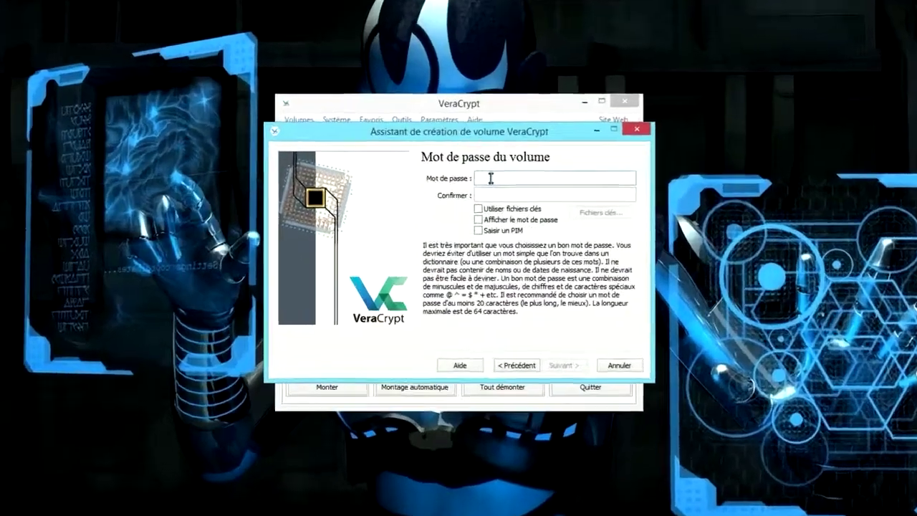
Enter the volume password and confirm it in the Confirmer field.
text(••)
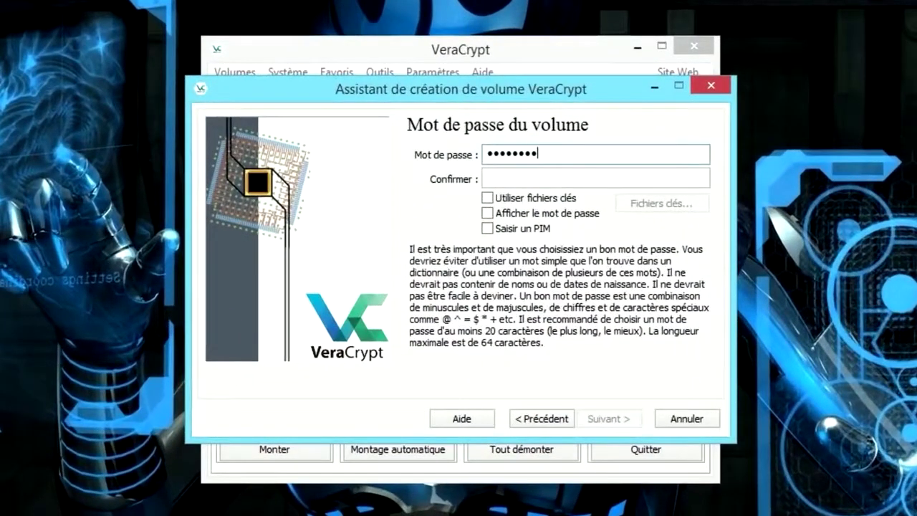
click(525, 179)
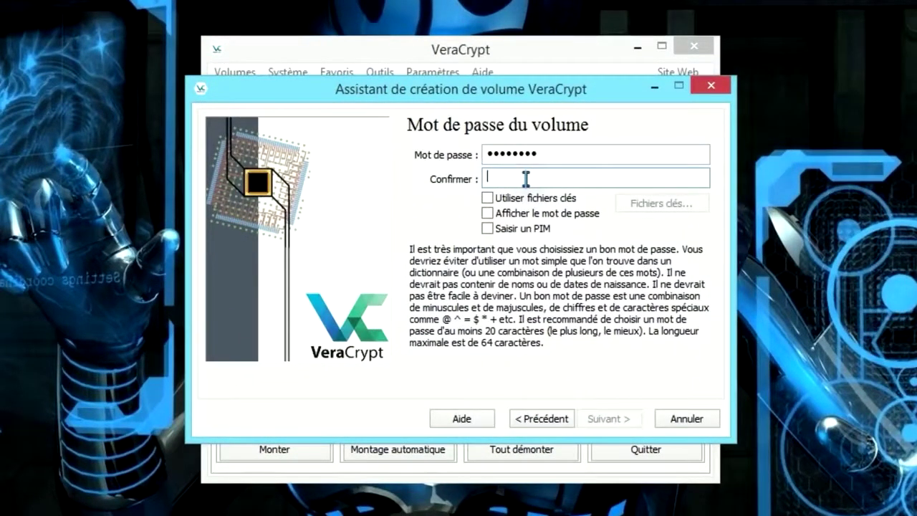
text(••••••••)
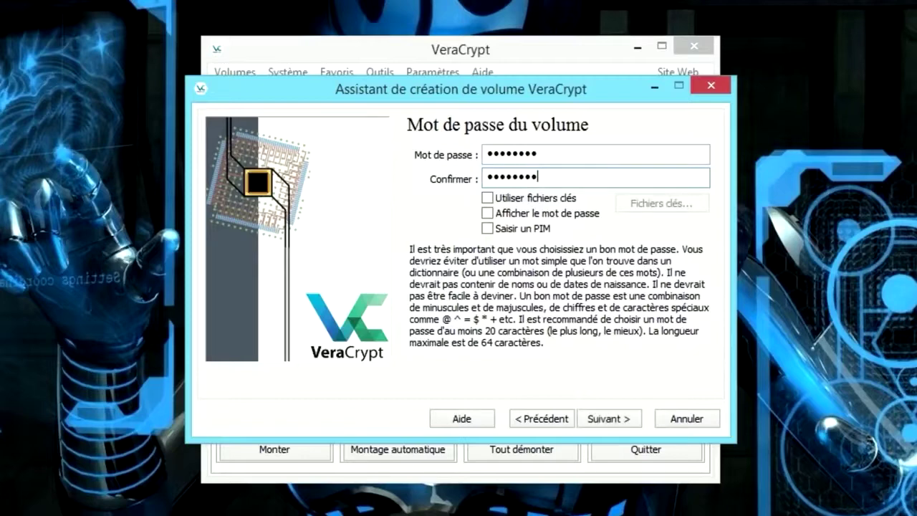
double_click(559, 155)
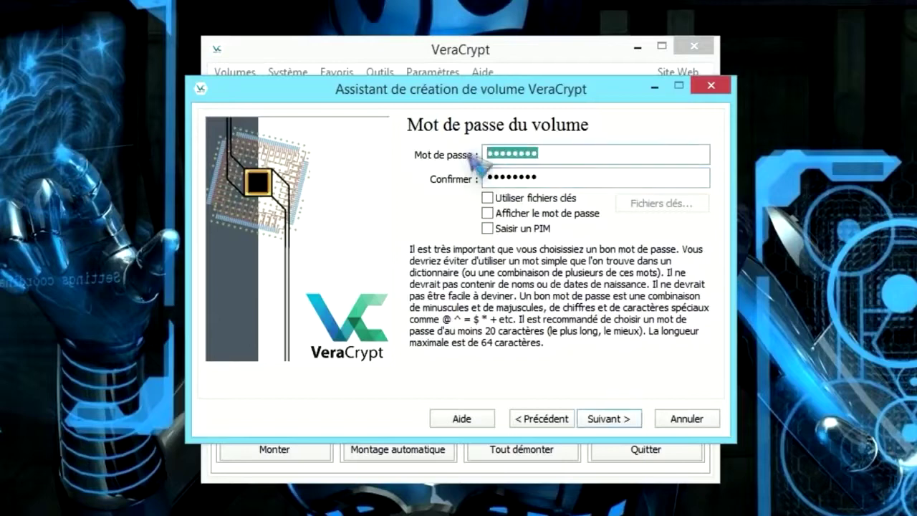
double_click(542, 175)
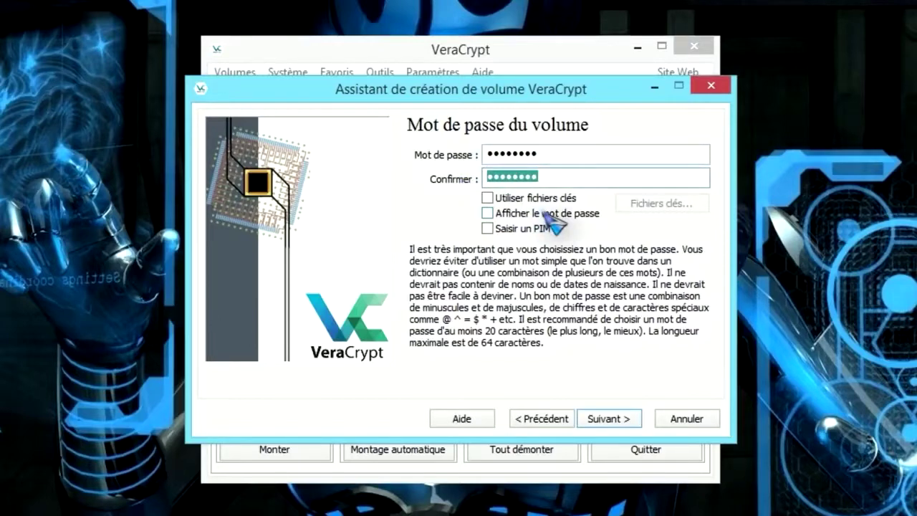
Leave Utiliser fichiers clés and Saisir un PIM unticked and continue past the password step.
click(487, 198)
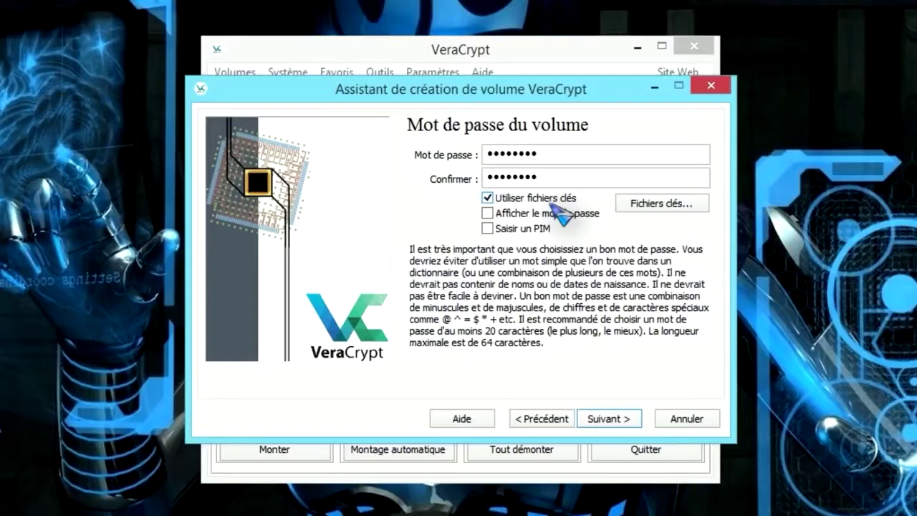
click(488, 230)
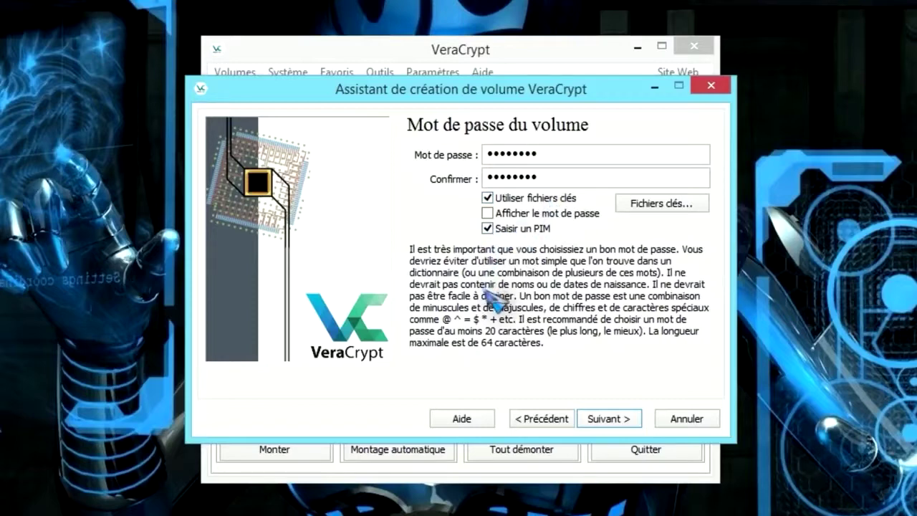
click(488, 198)
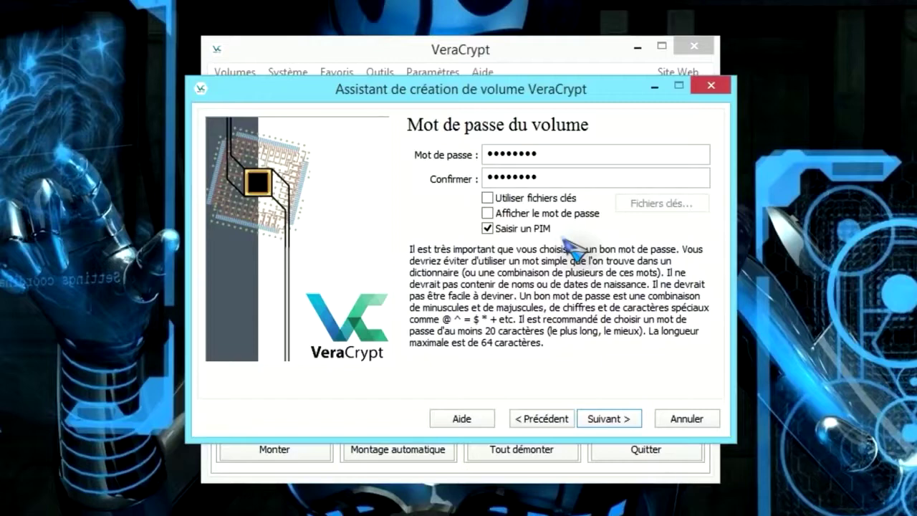
click(490, 229)
click(622, 421)
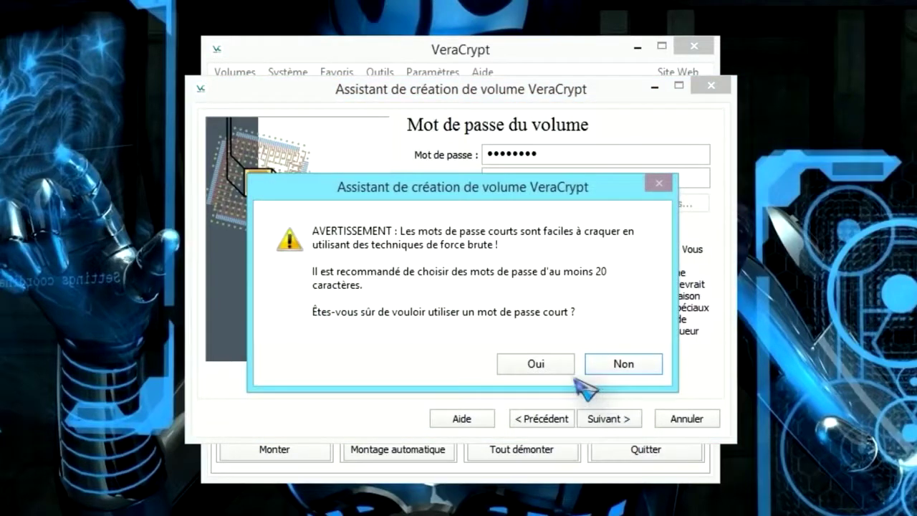
Accept the short password, format partition F: as the encrypted volume, and acknowledge the IMPORTANT notice.
click(538, 363)
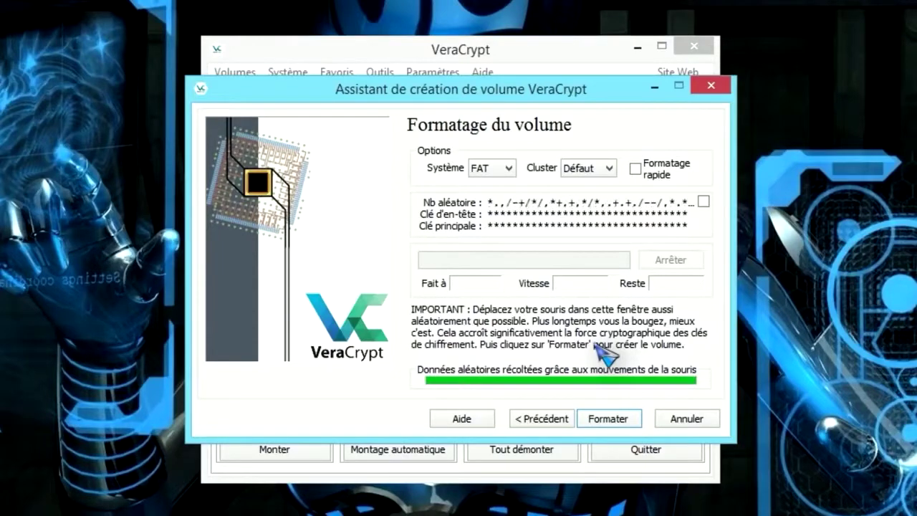
click(620, 429)
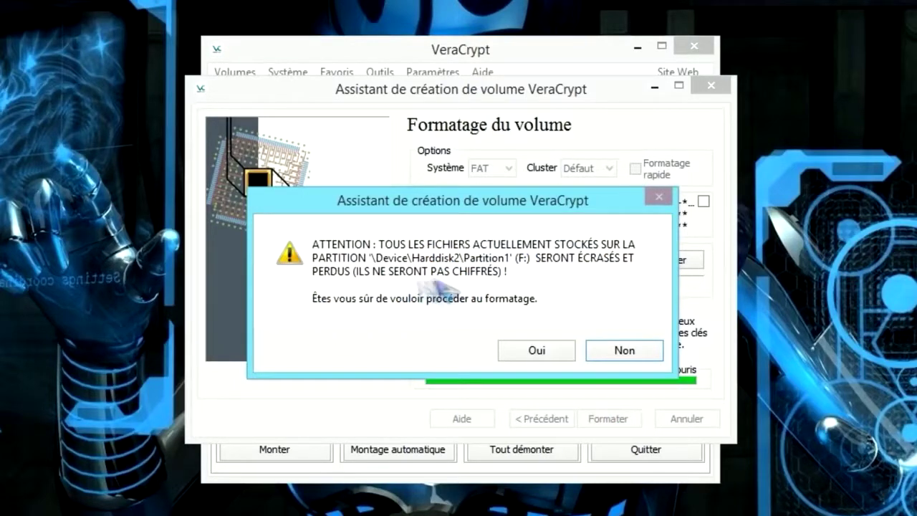
click(546, 352)
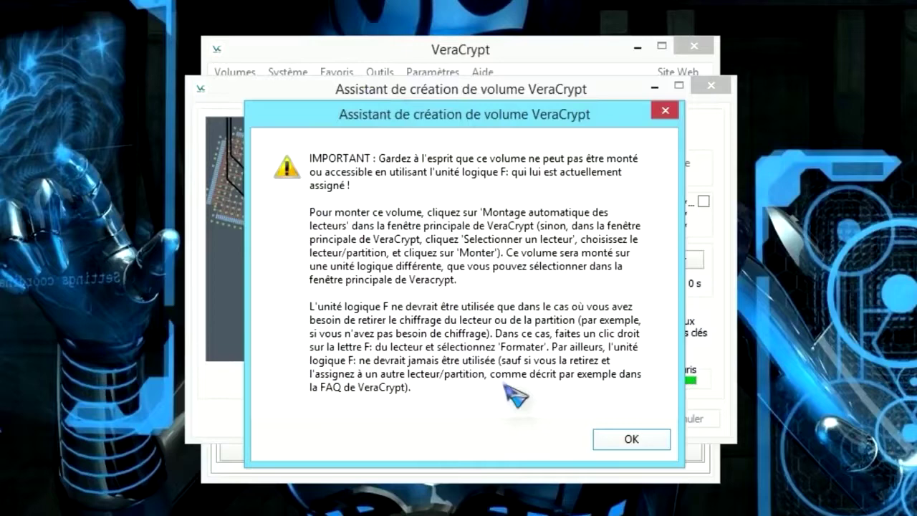
click(630, 440)
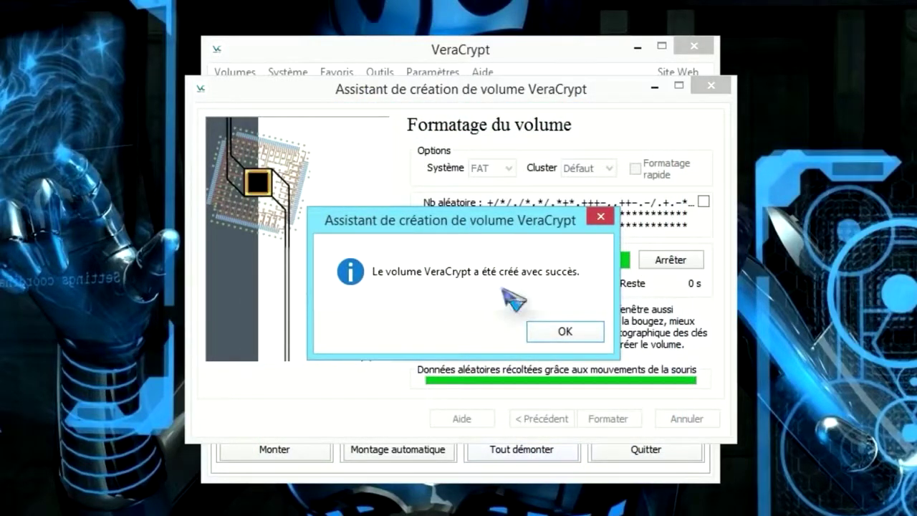
Close the VeraCrypt wizard and select Disque amovible (F:) in Ce PC.
click(565, 330)
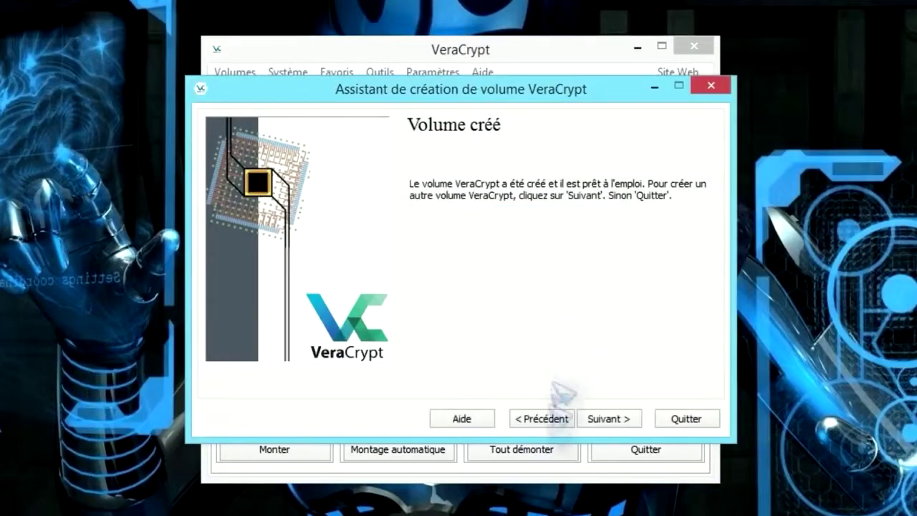
click(686, 423)
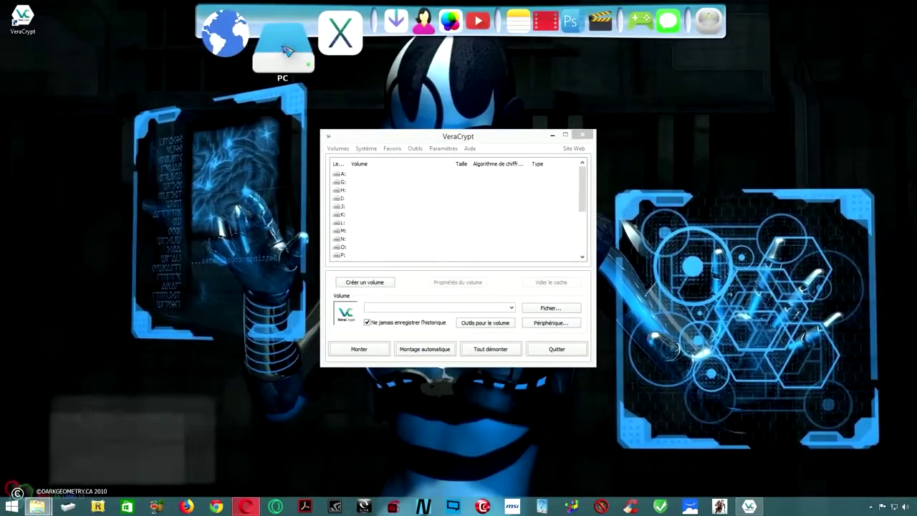
click(286, 51)
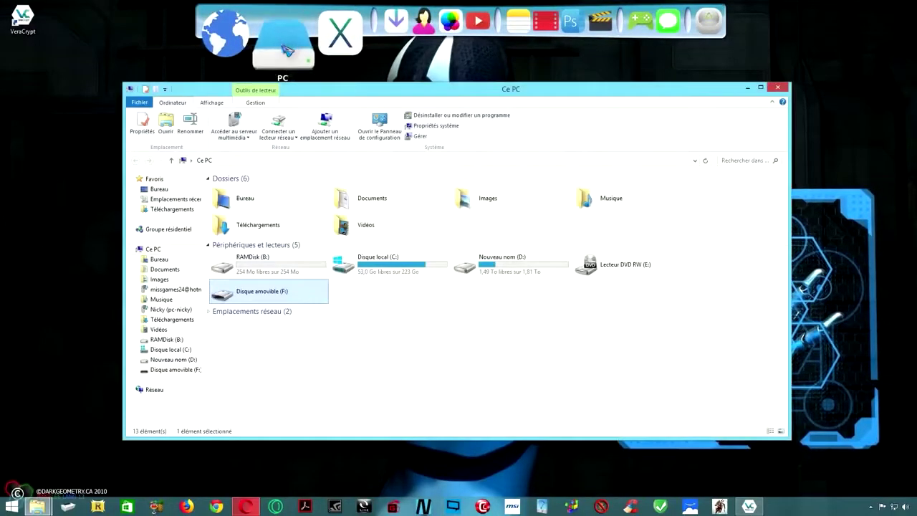
click(247, 292)
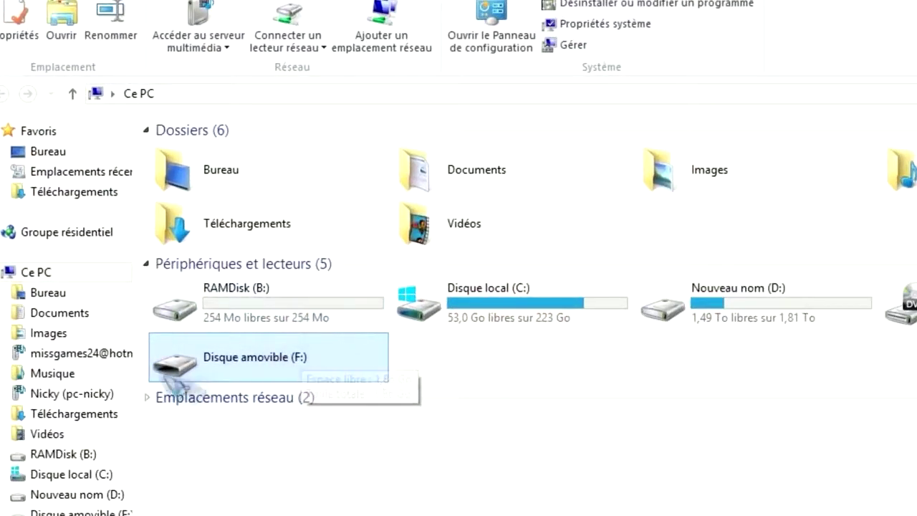
Try opening drive F:, decline Windows' format offer, and dismiss the inaccessible-drive error.
double_click(261, 369)
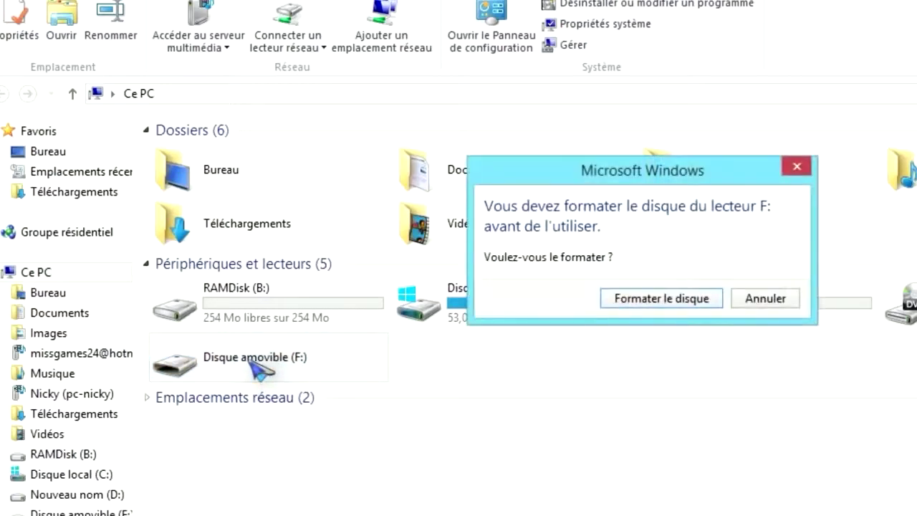
drag(612, 182, 579, 182)
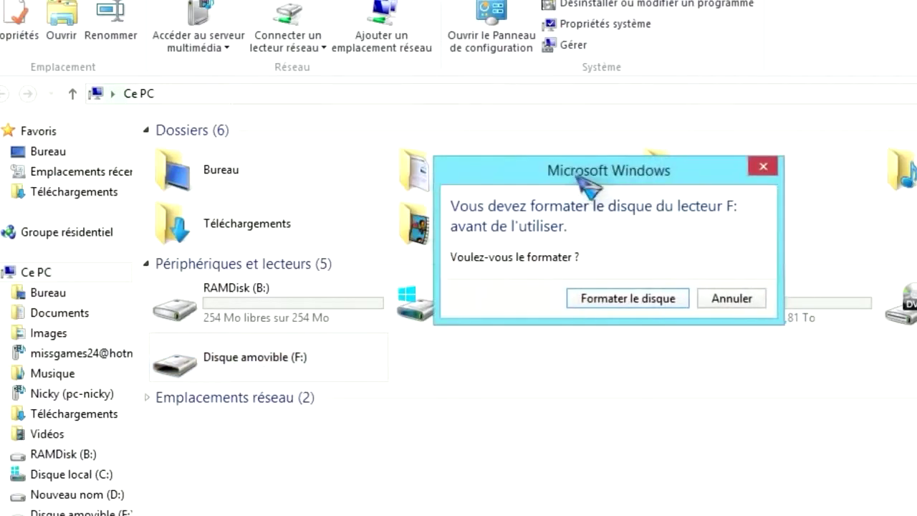
click(746, 300)
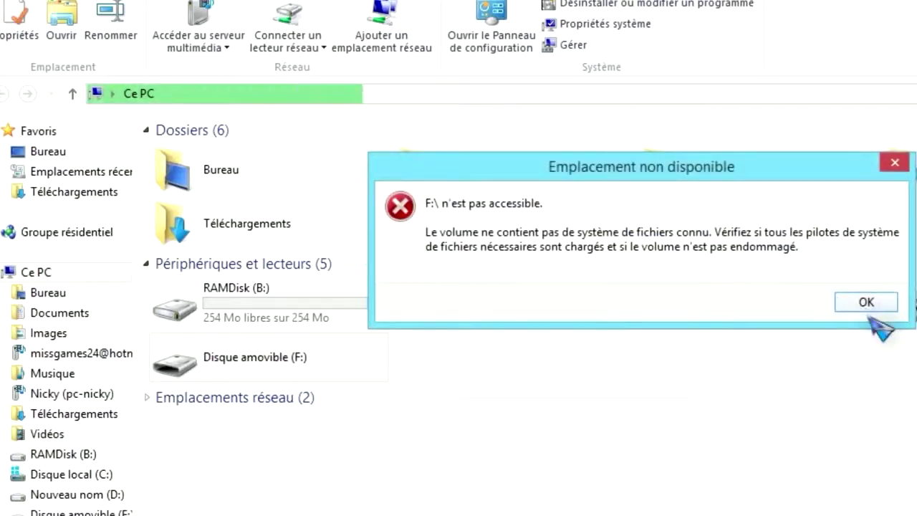
click(866, 303)
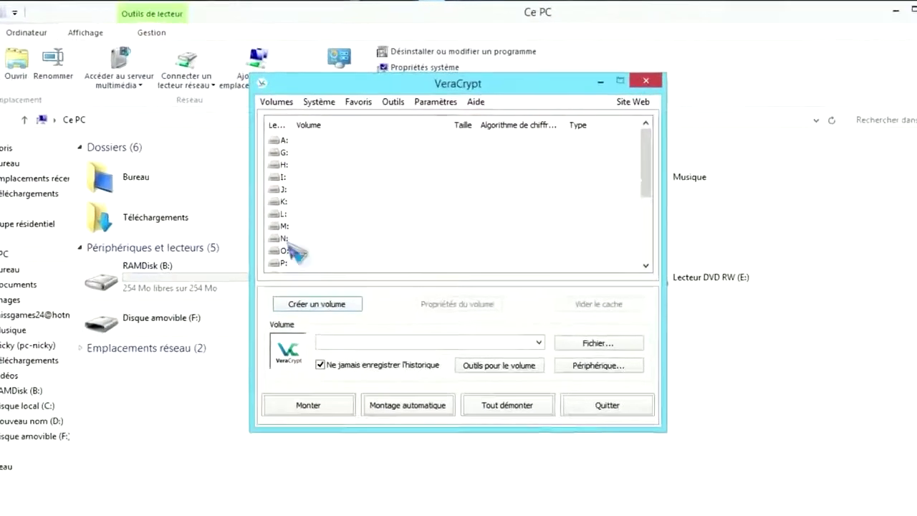
Mount the USB partition \Device\Harddisk2\Partition1 as drive K: using the volume password.
click(338, 214)
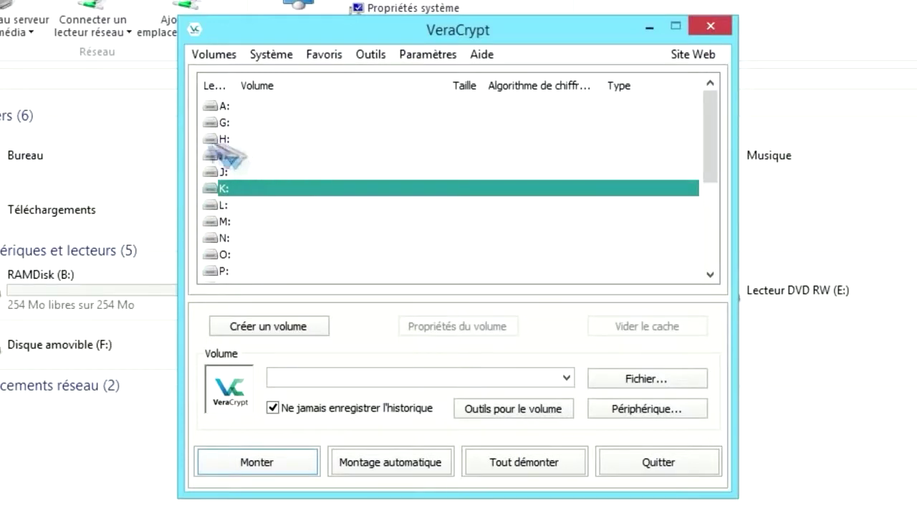
click(641, 413)
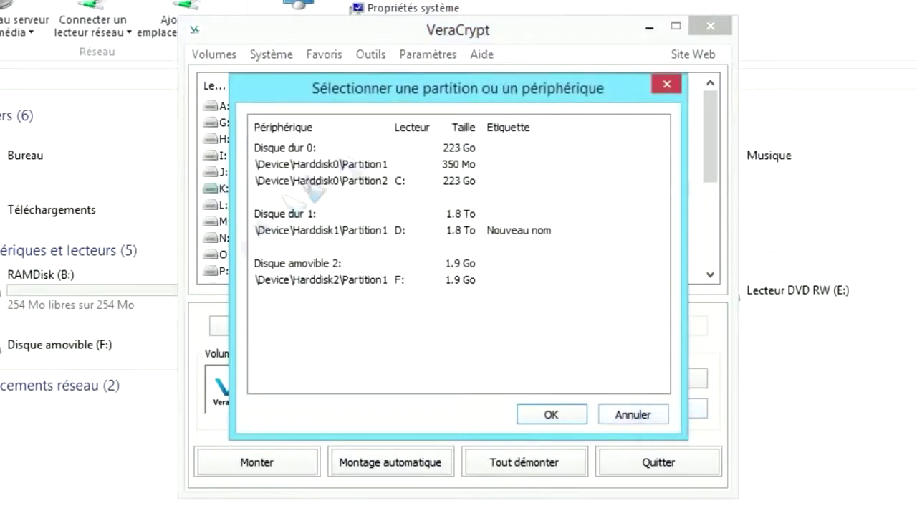
click(380, 280)
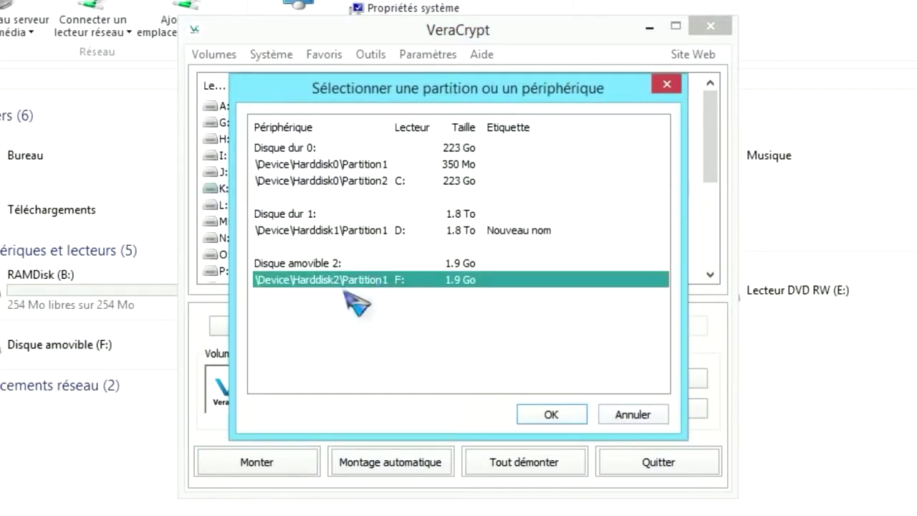
click(551, 415)
click(258, 470)
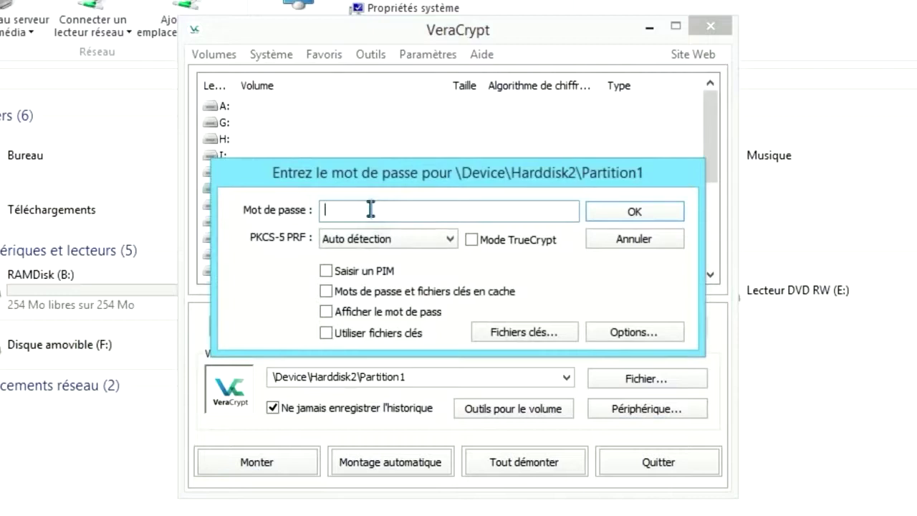
key(ctrl+v)
click(637, 212)
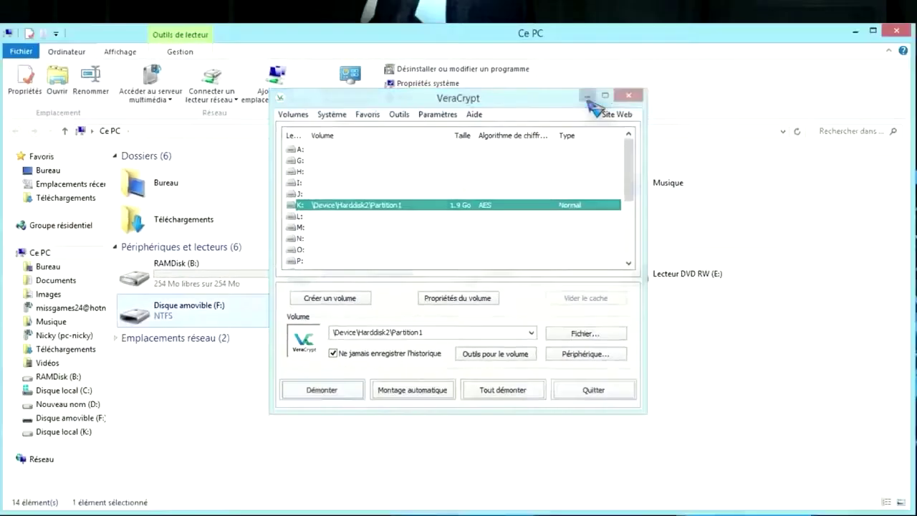
Minimize VeraCrypt and open the newly mounted K: drive in File Explorer.
click(587, 96)
drag(472, 43, 470, 33)
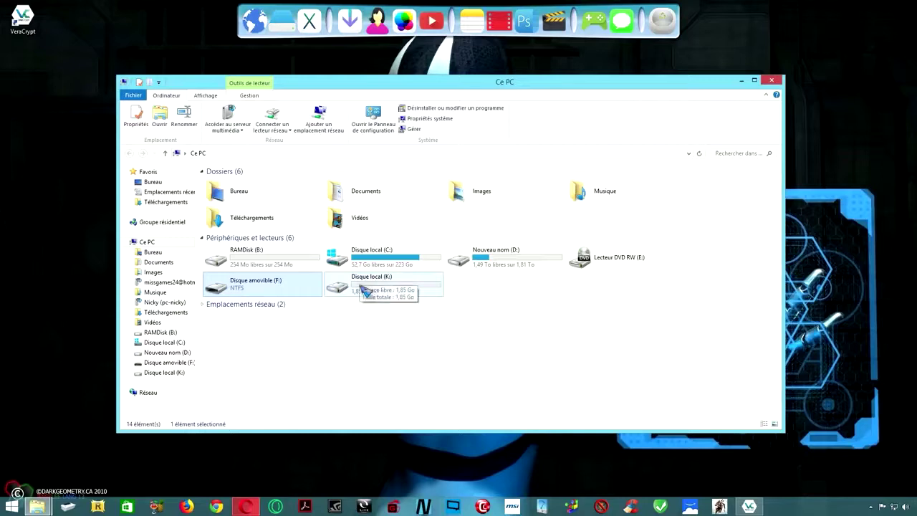
double_click(362, 285)
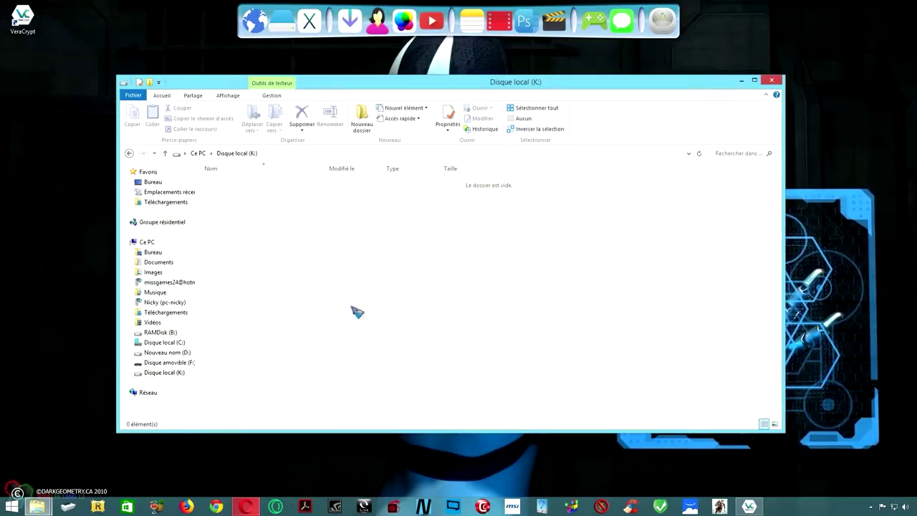
Copy the Nouveau dossier folder from the wallpaper folder into K:, then return to Ce PC.
click(409, 36)
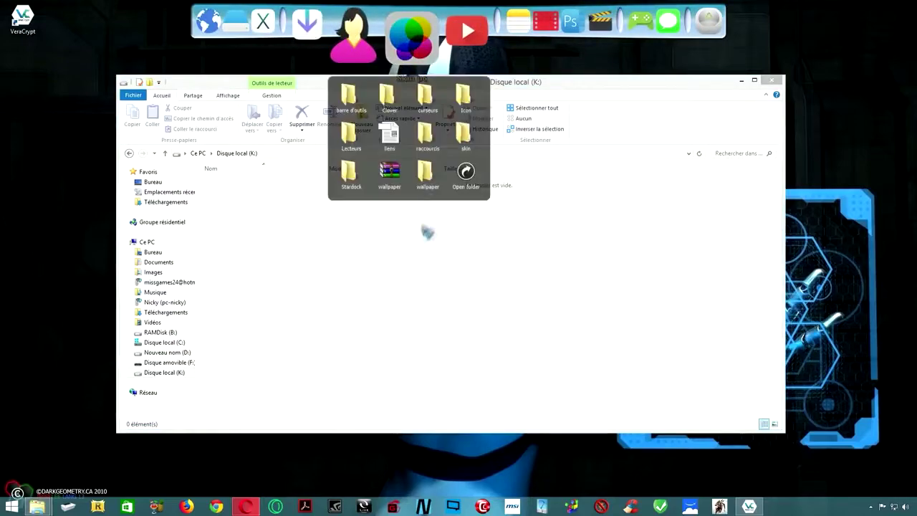
drag(348, 94, 587, 97)
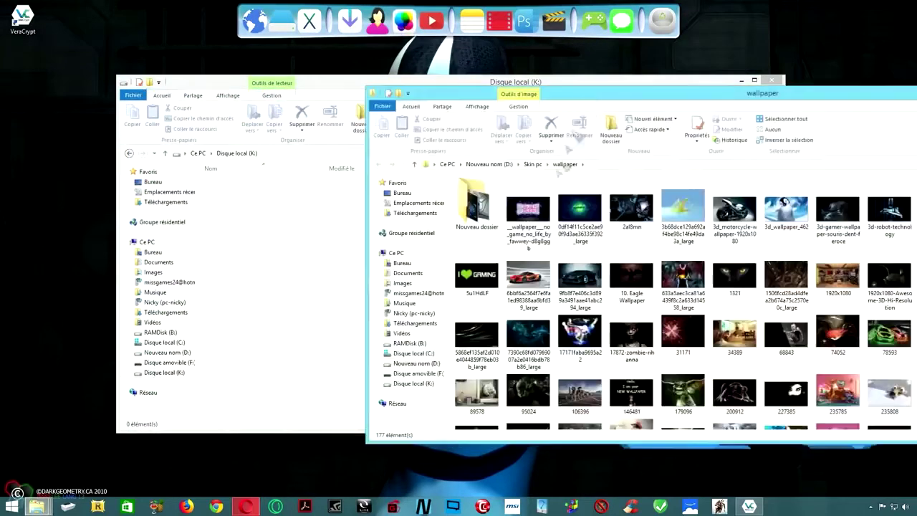
drag(476, 215, 349, 282)
click(820, 102)
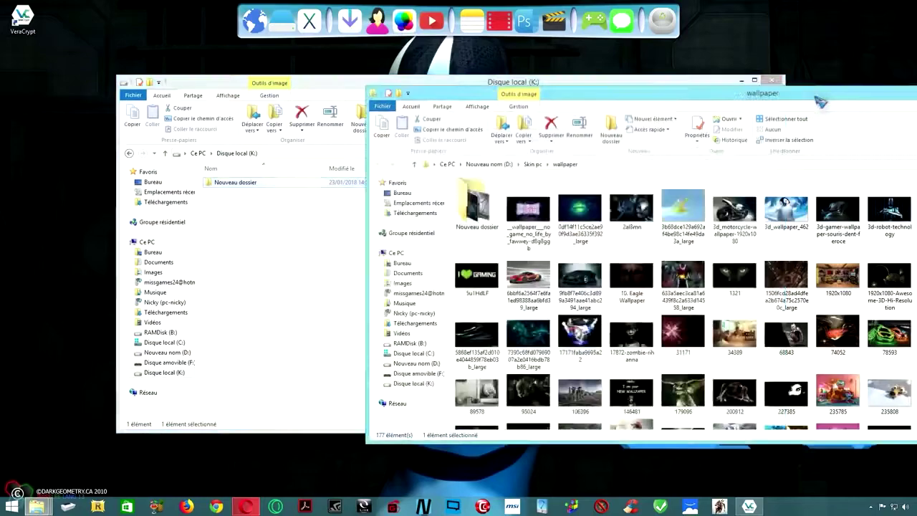
drag(820, 103, 582, 145)
click(780, 138)
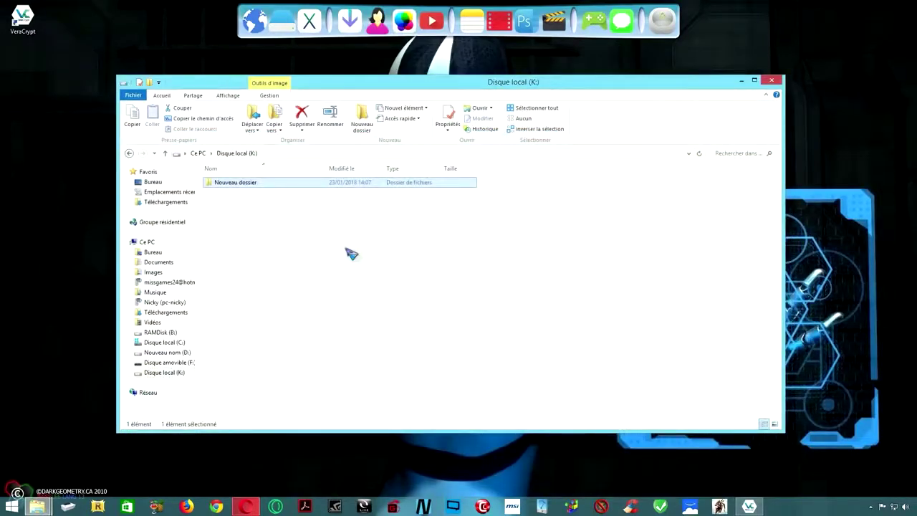
key(alt+Left)
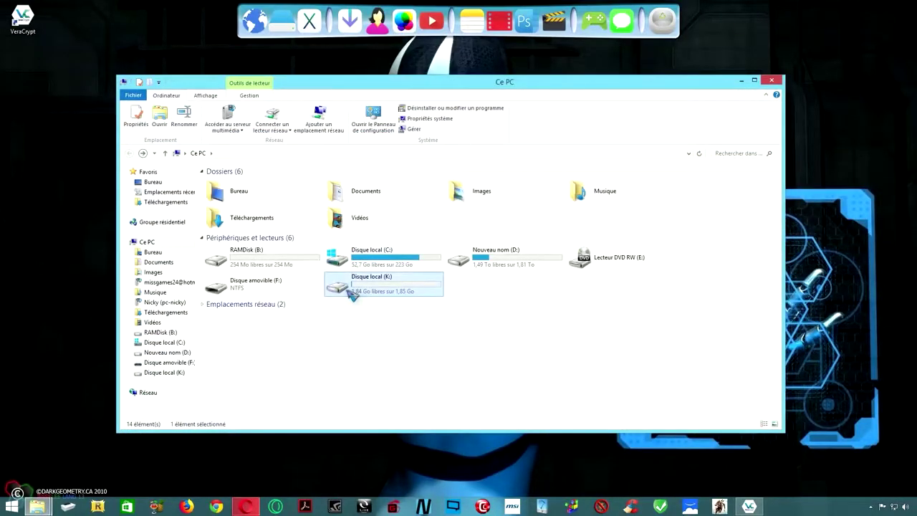
double_click(351, 287)
key(alt+Left)
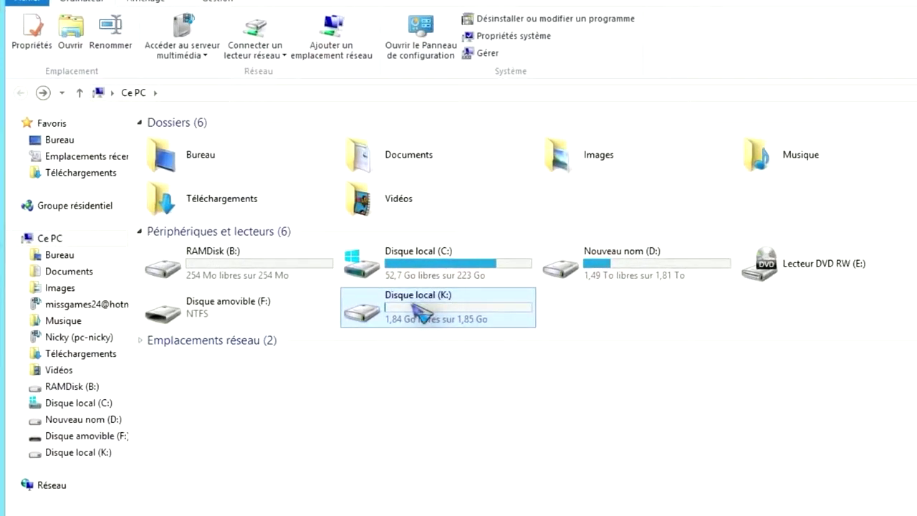
mouse_move(462, 324)
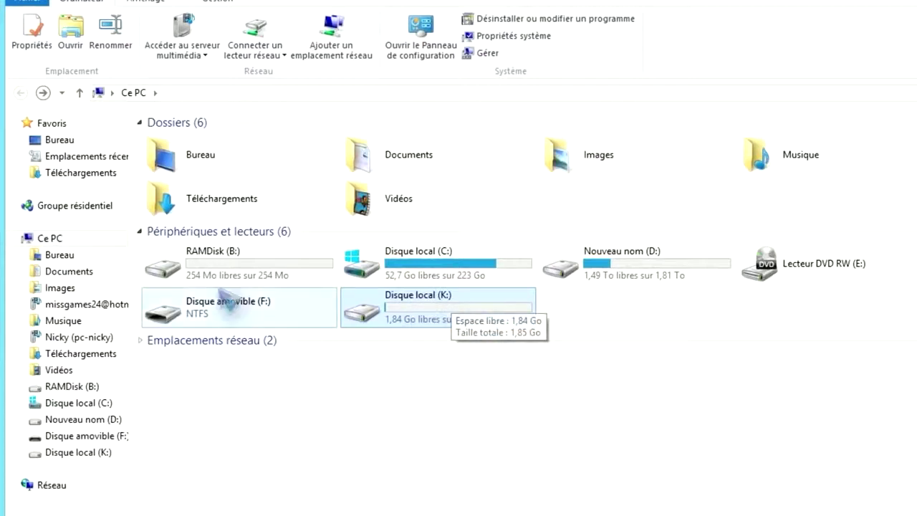
click(224, 331)
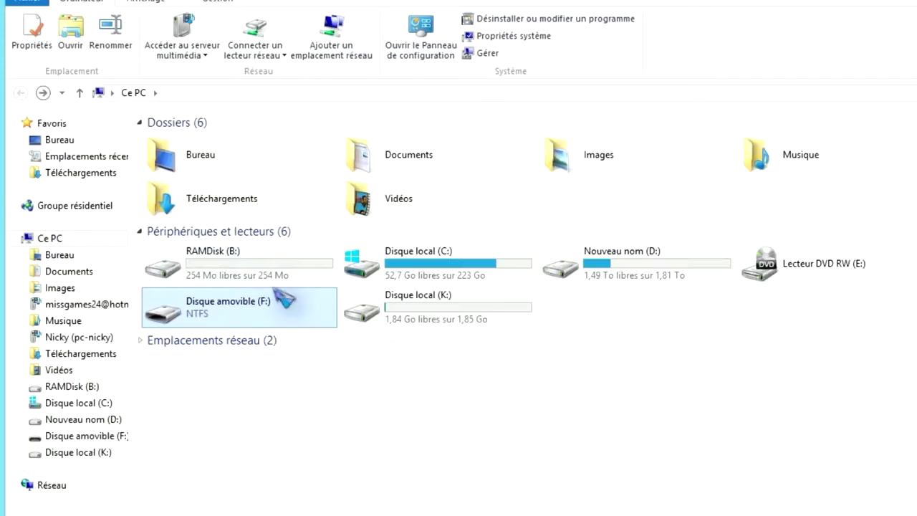
click(435, 304)
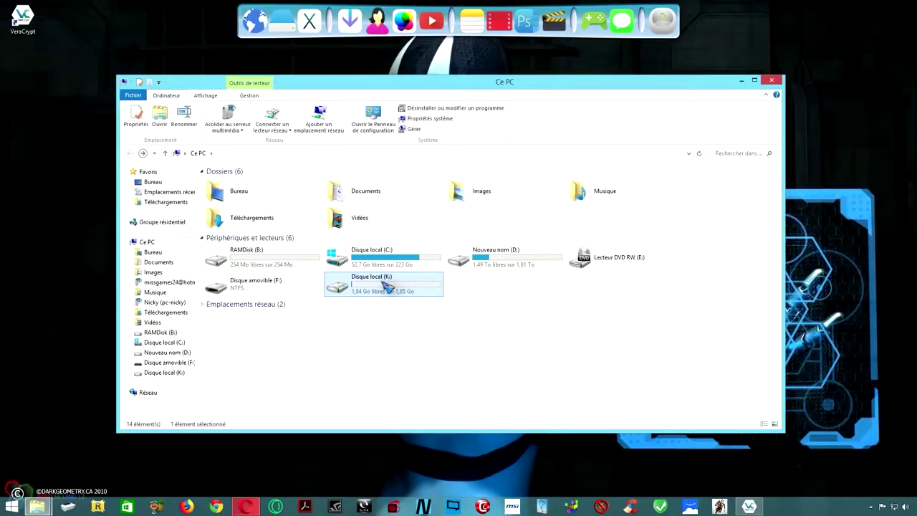
Dismount the K: volume and set \Device\Harddisk2\Partition1 (F:) as the volume again.
click(748, 507)
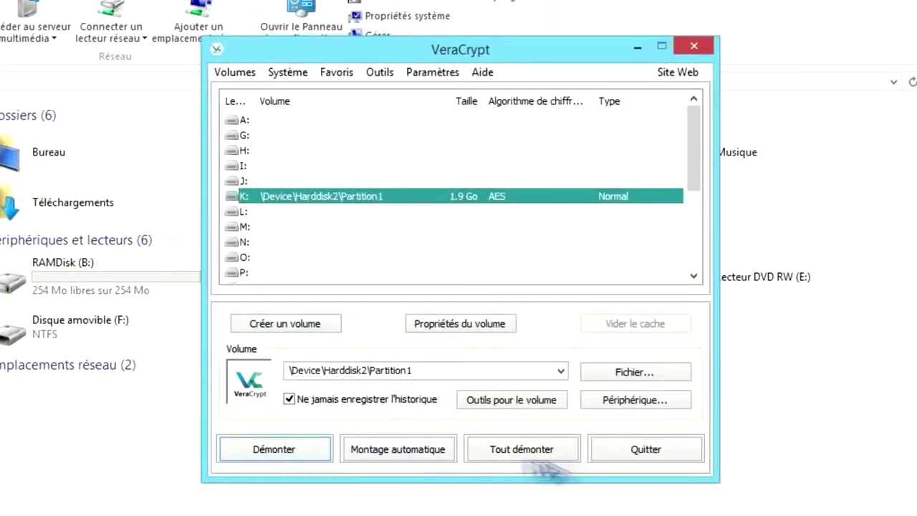
click(279, 453)
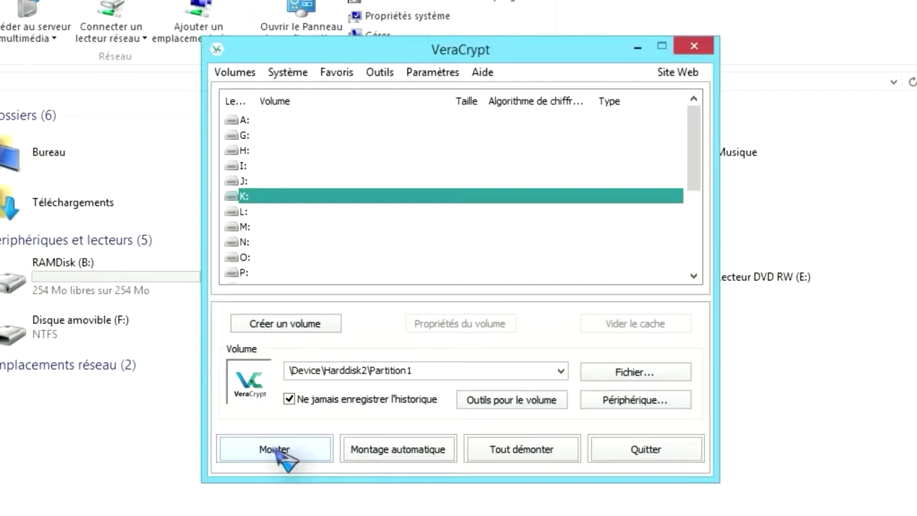
click(637, 401)
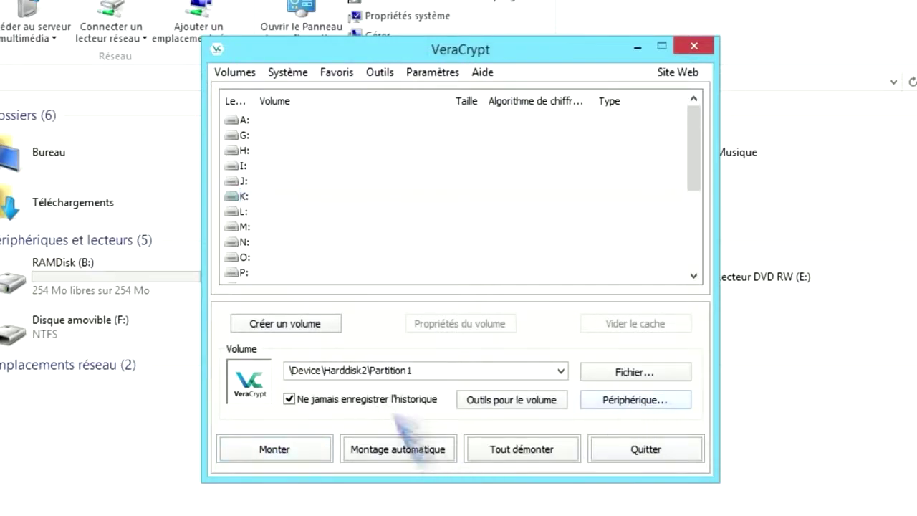
click(351, 281)
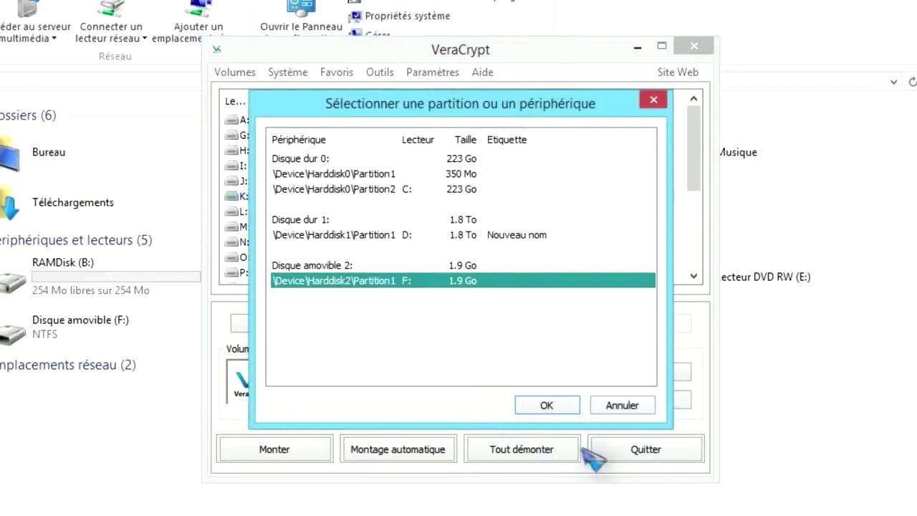
click(545, 405)
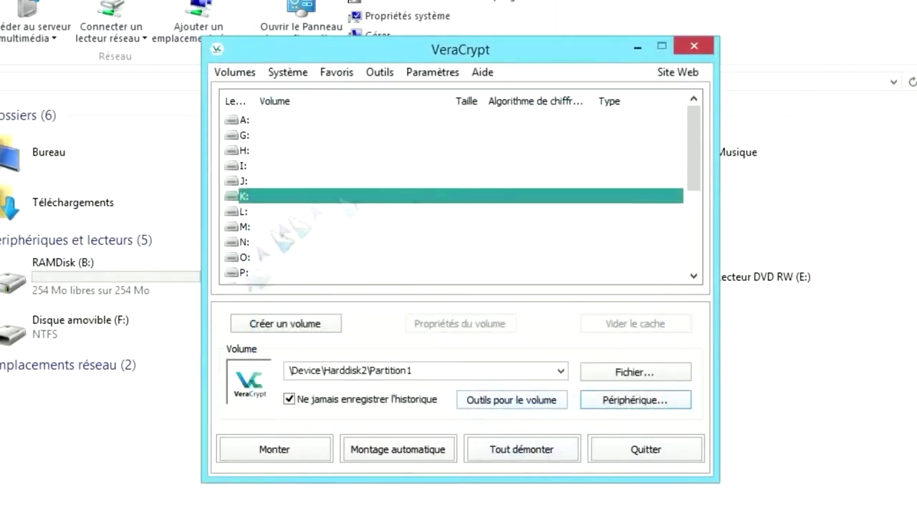
click(505, 401)
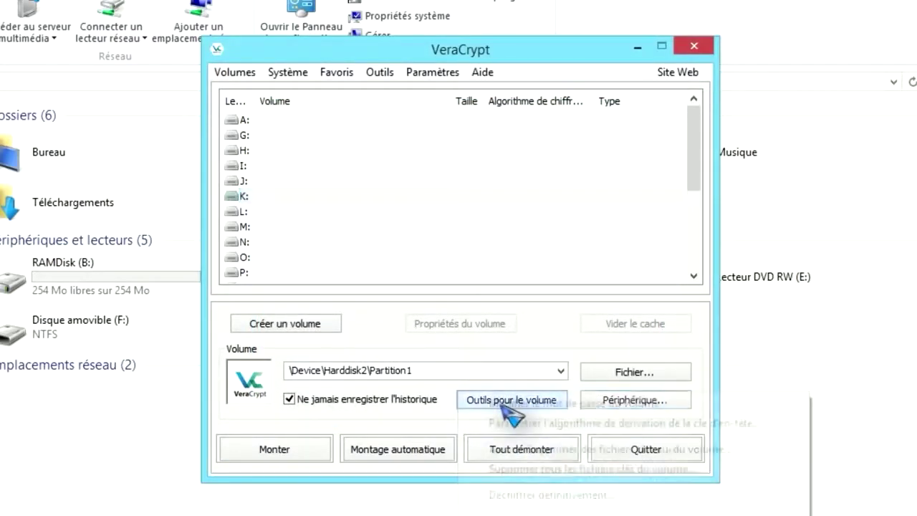
Start permanent decryption of partition F:, accepting the warnings and entering the volume password.
click(562, 495)
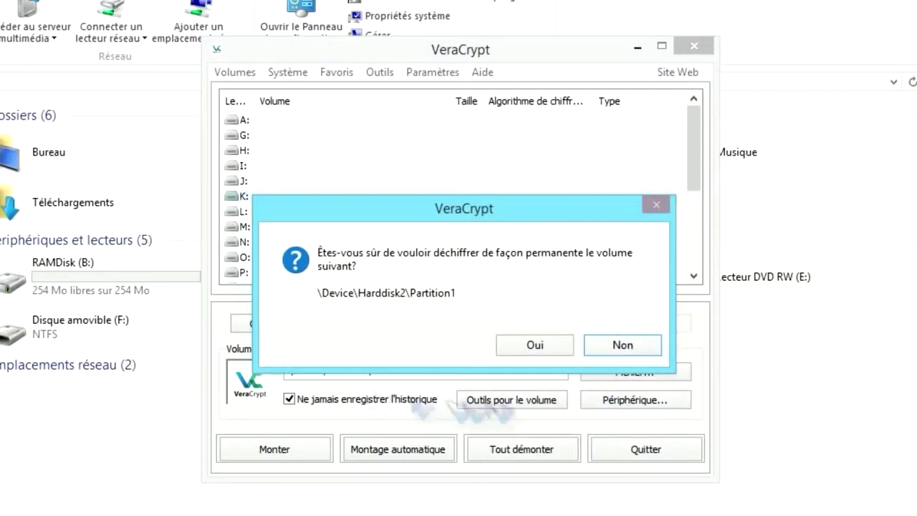
click(539, 346)
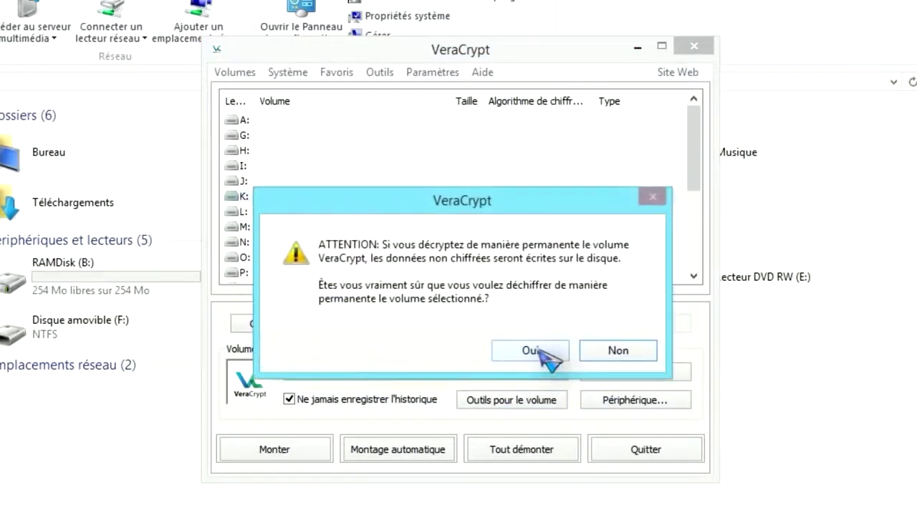
click(539, 349)
click(540, 304)
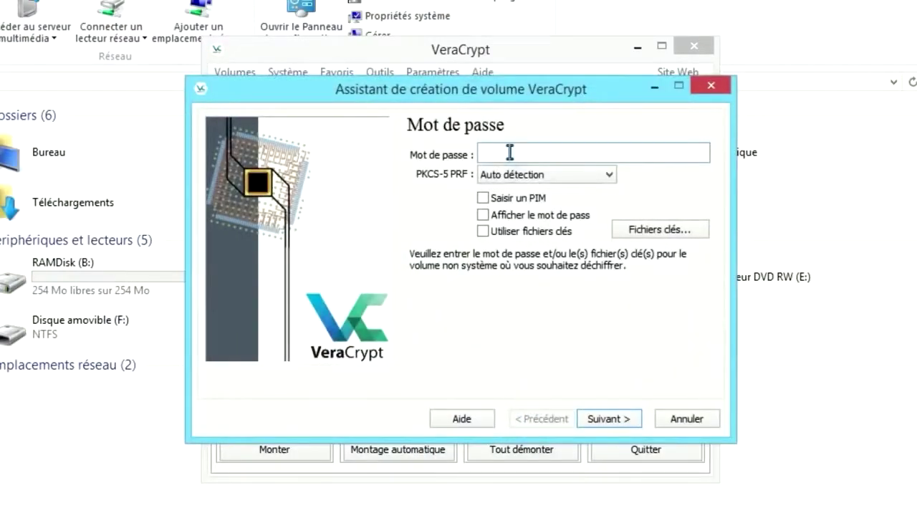
text(12345678)
click(610, 421)
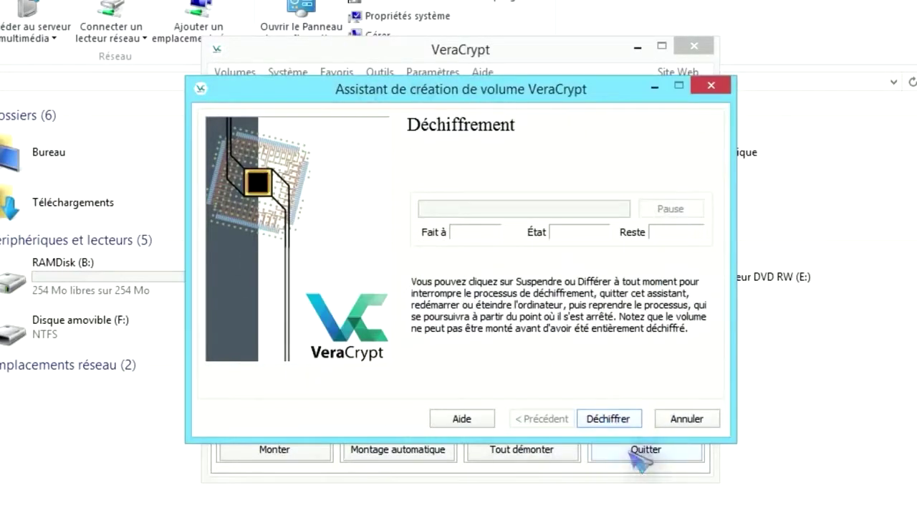
Run the decryption, confirming backup, F: and no hidden volume, until it completes successfully.
click(609, 420)
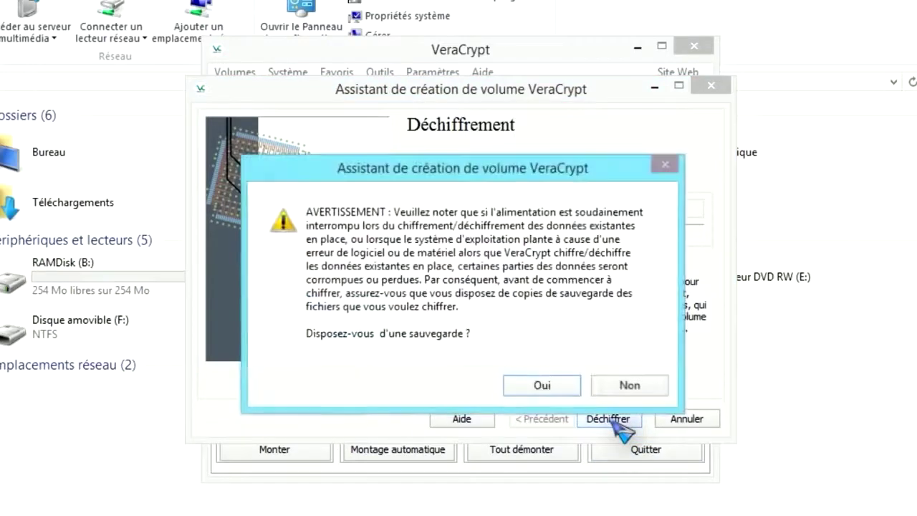
click(546, 386)
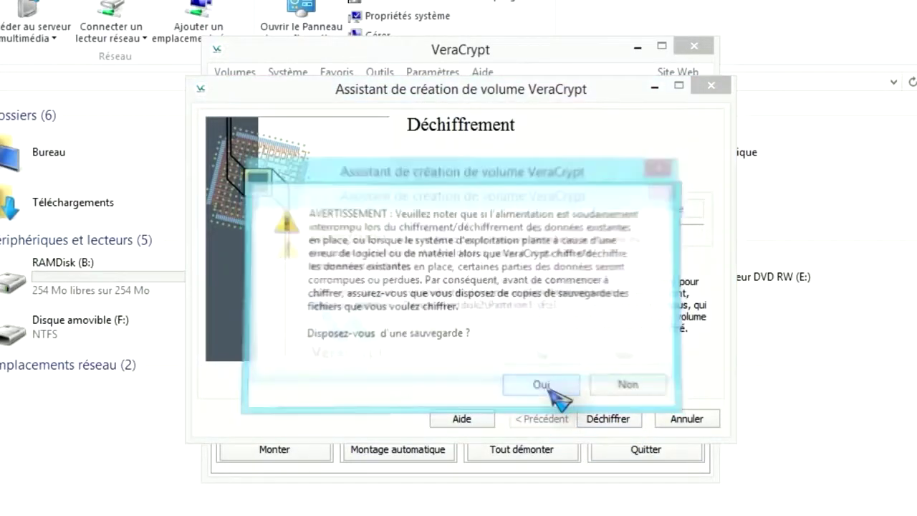
click(546, 361)
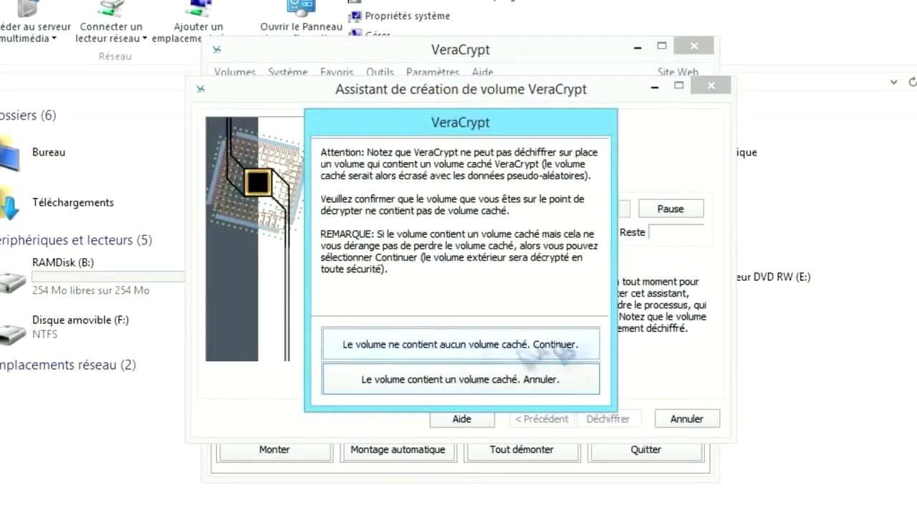
click(452, 347)
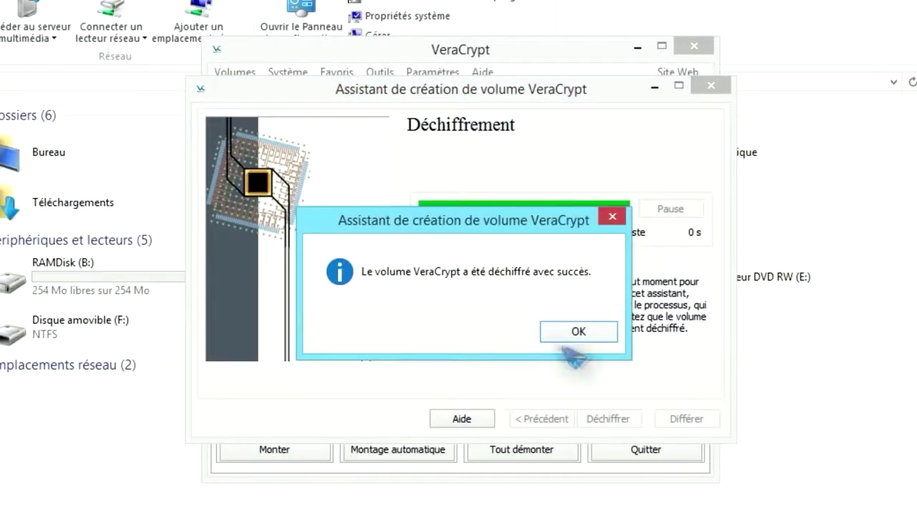
click(582, 335)
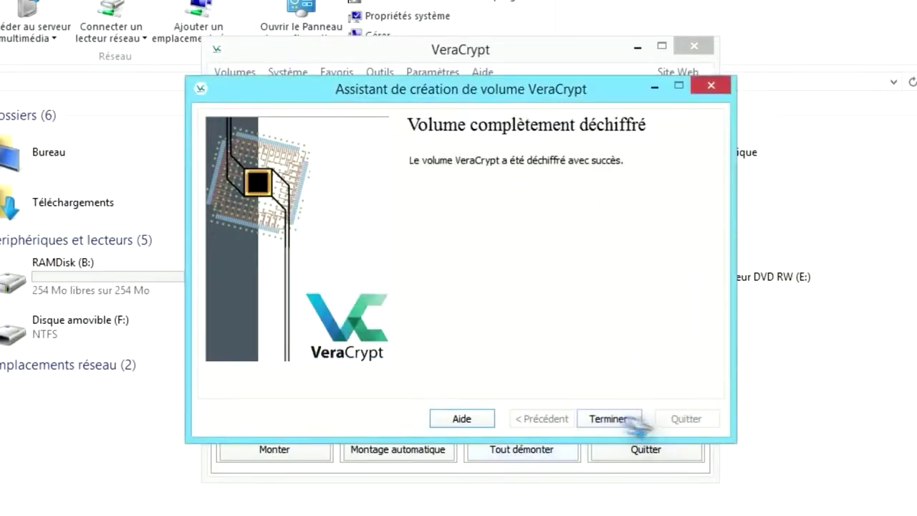
click(629, 421)
Close VeraCrypt, check that F:'s Nouveau dossier still holds its images, then close Explorer.
click(609, 453)
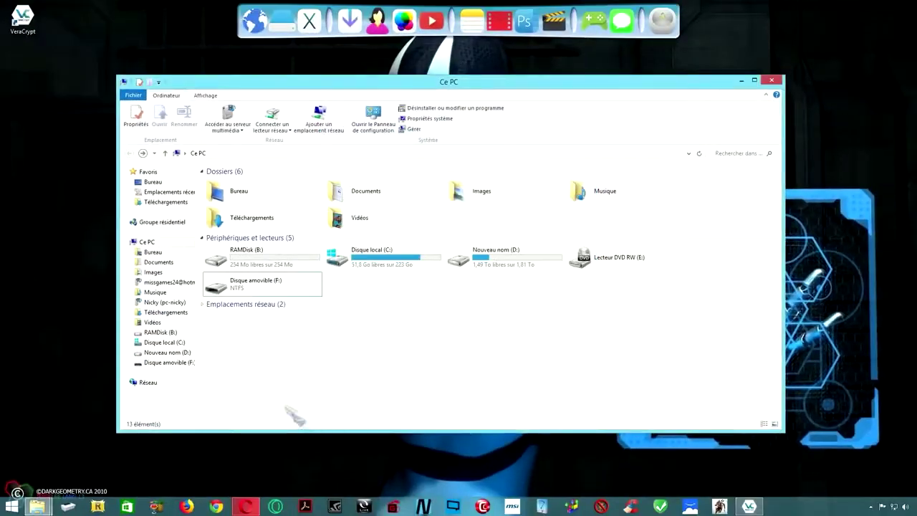
click(237, 293)
double_click(236, 290)
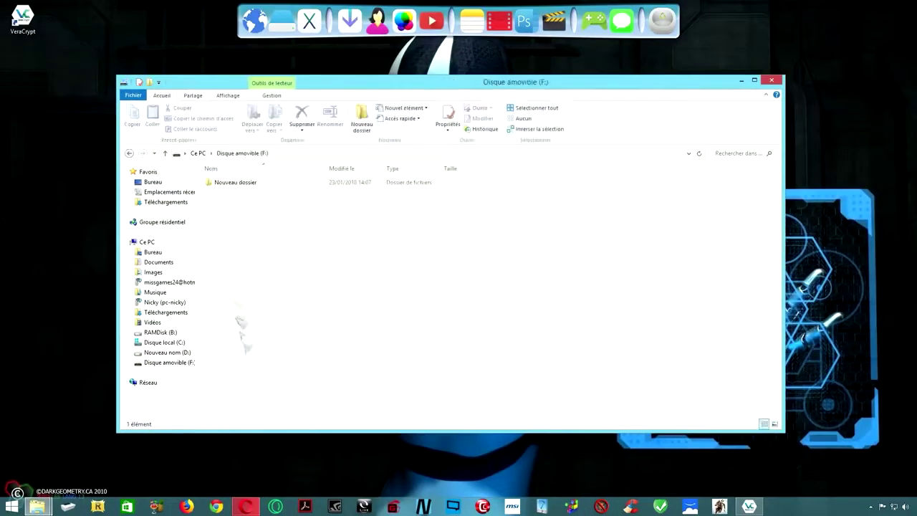
double_click(239, 184)
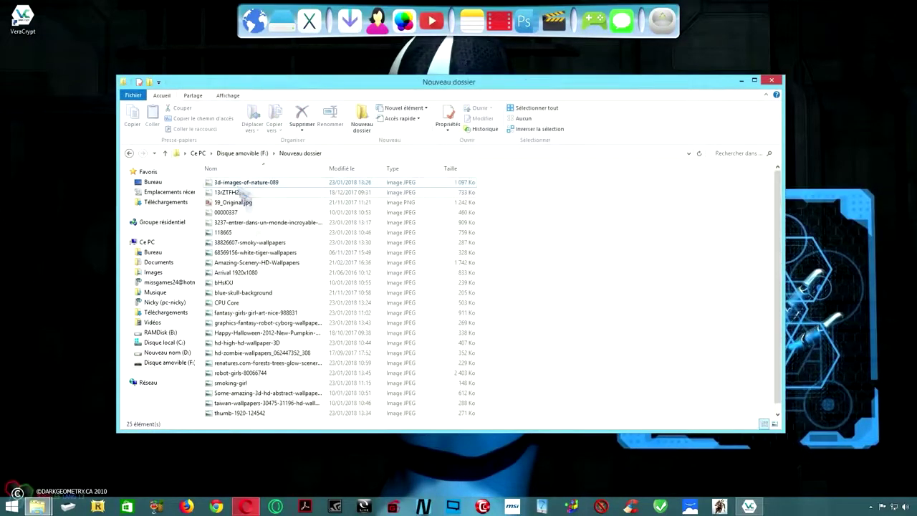
key(alt+F4)
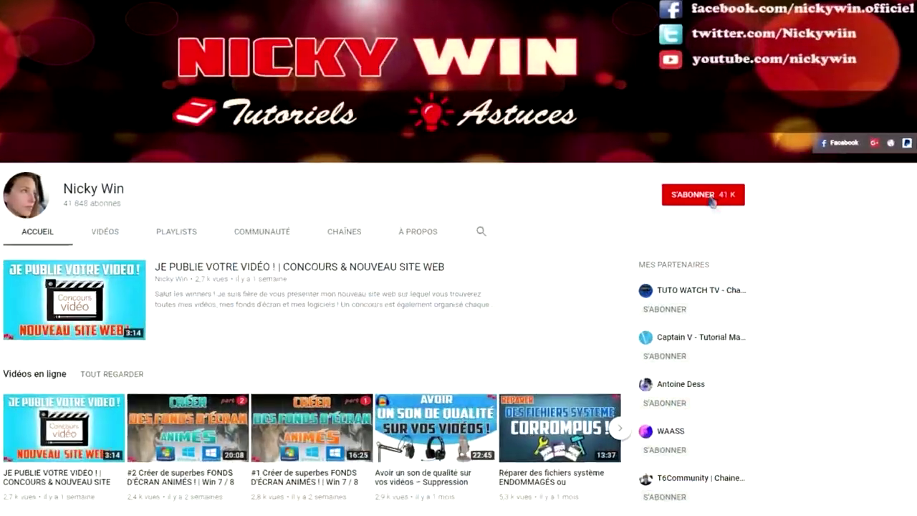
Subscribe to the YouTube channel and turn on its notification bell.
click(712, 203)
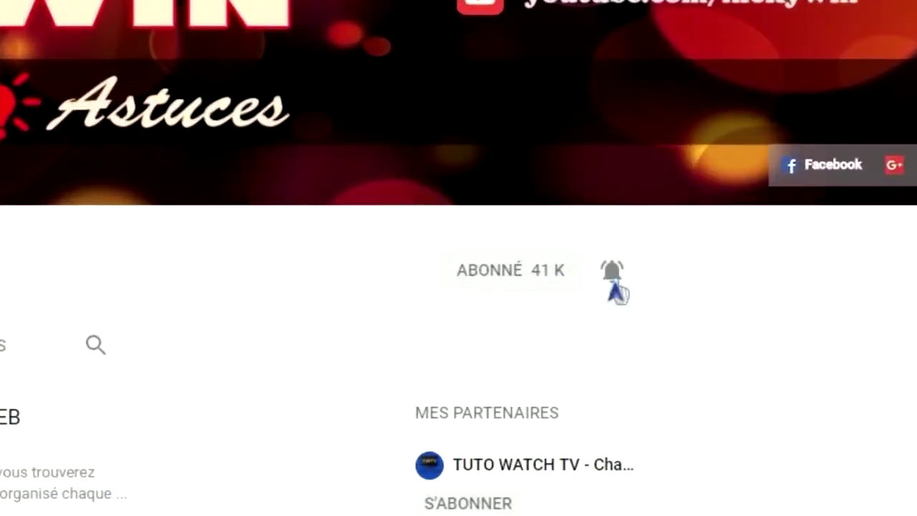
click(613, 283)
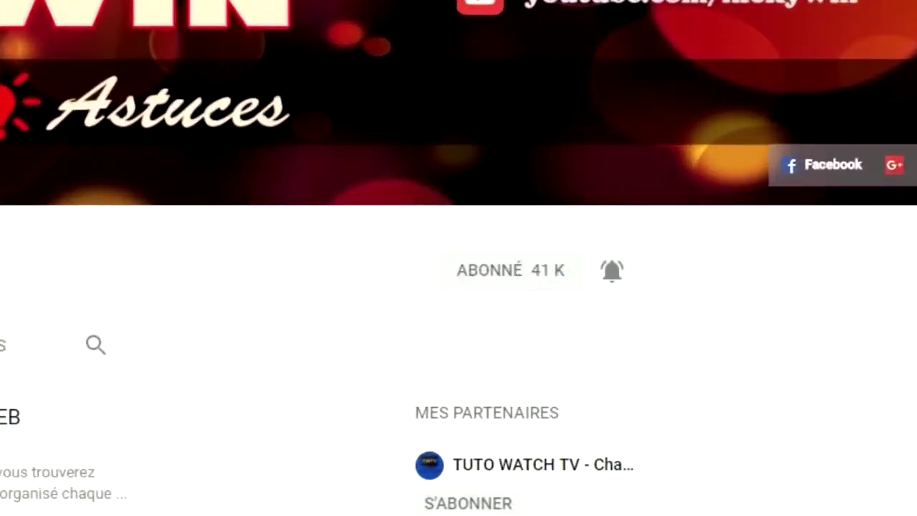